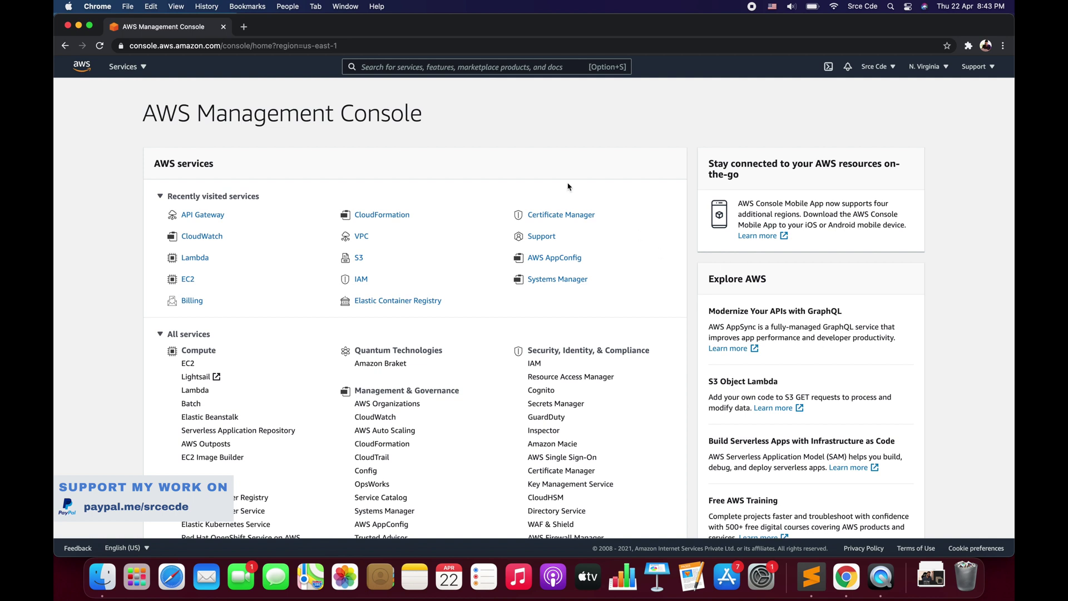
Open the full list of AWS services from the console home
click(139, 72)
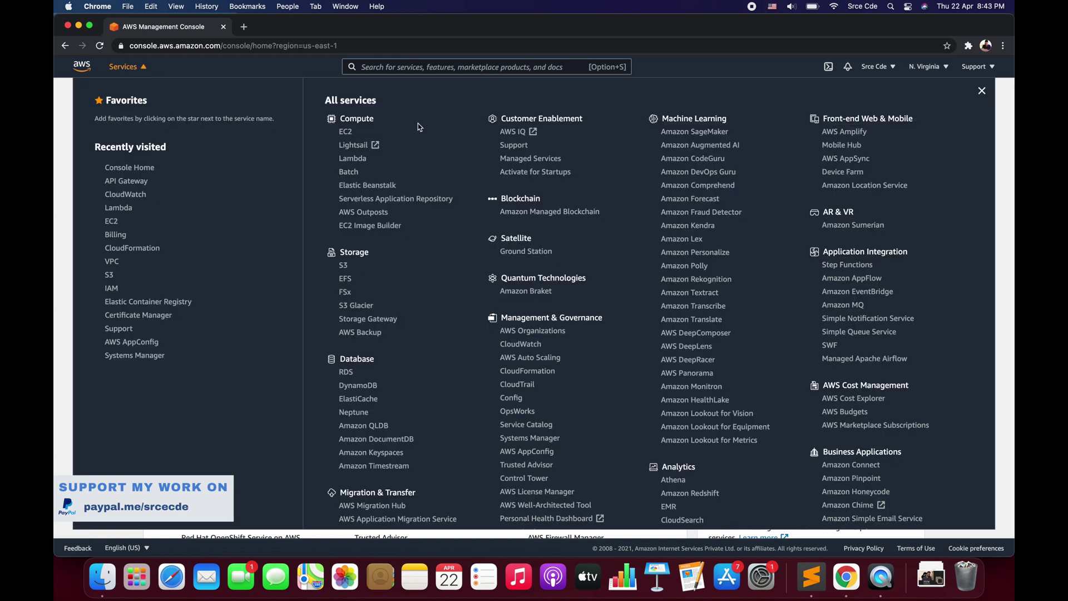
Go to API Gateway via search 'apig' and start building a new HTTP API
click(379, 69)
text(api)
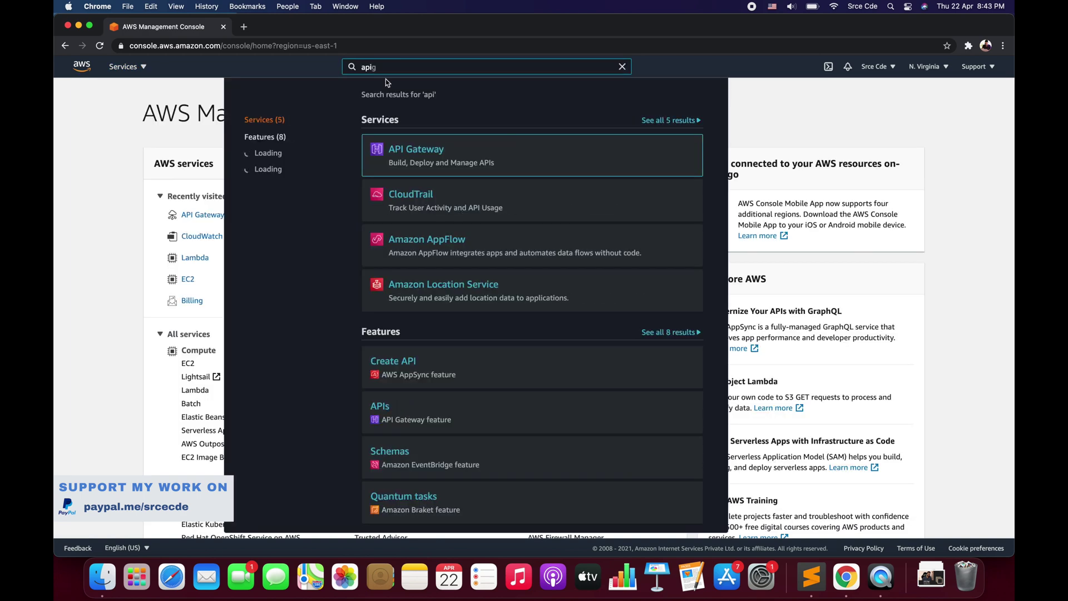
text(g)
click(425, 152)
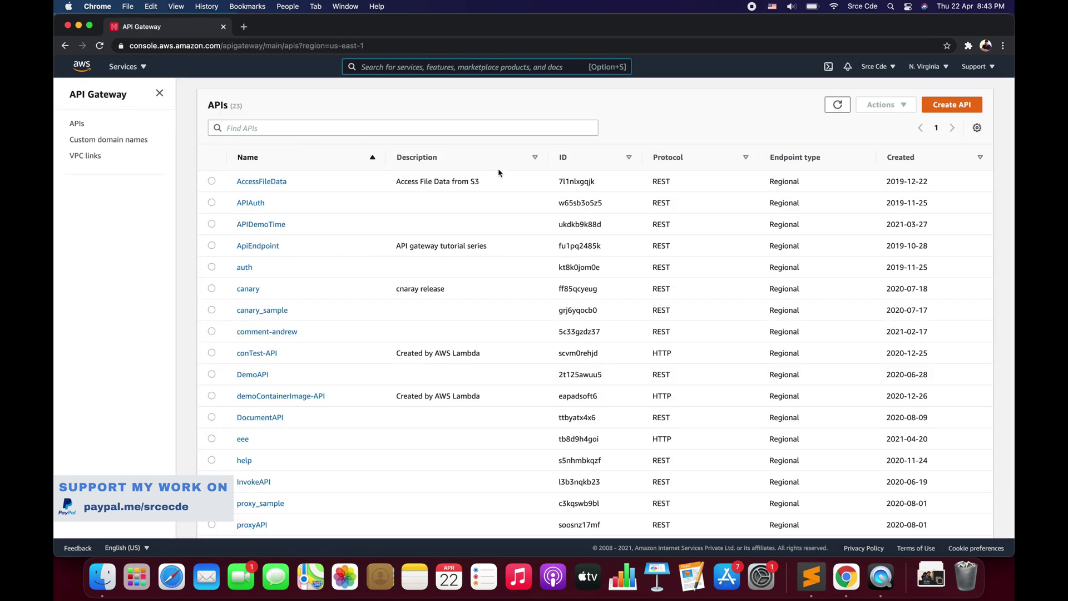
click(956, 113)
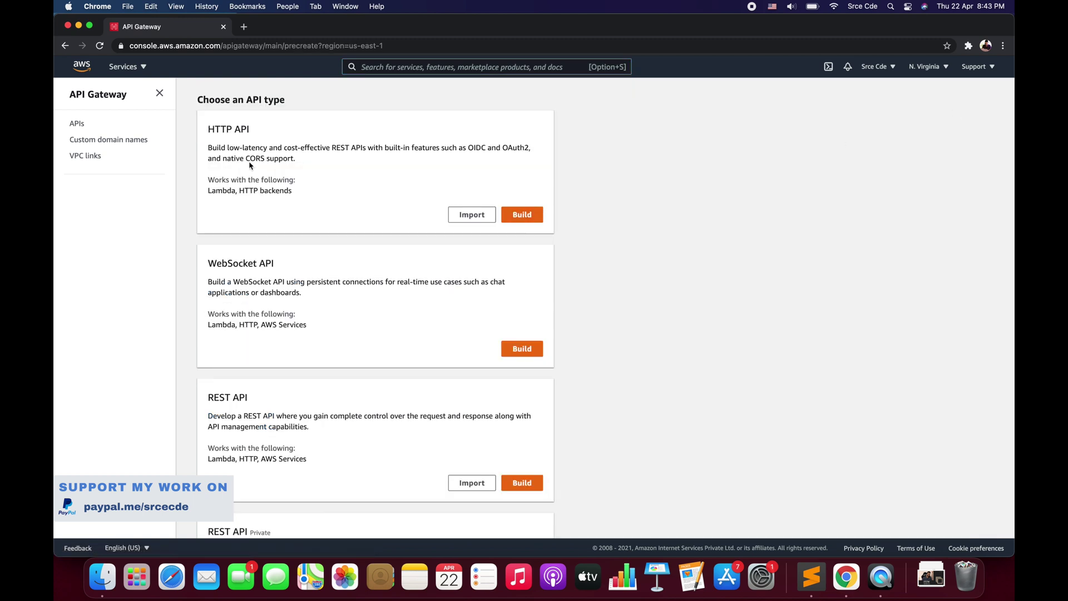
scroll(290, 206, down, 2)
scroll(290, 206, down, 1)
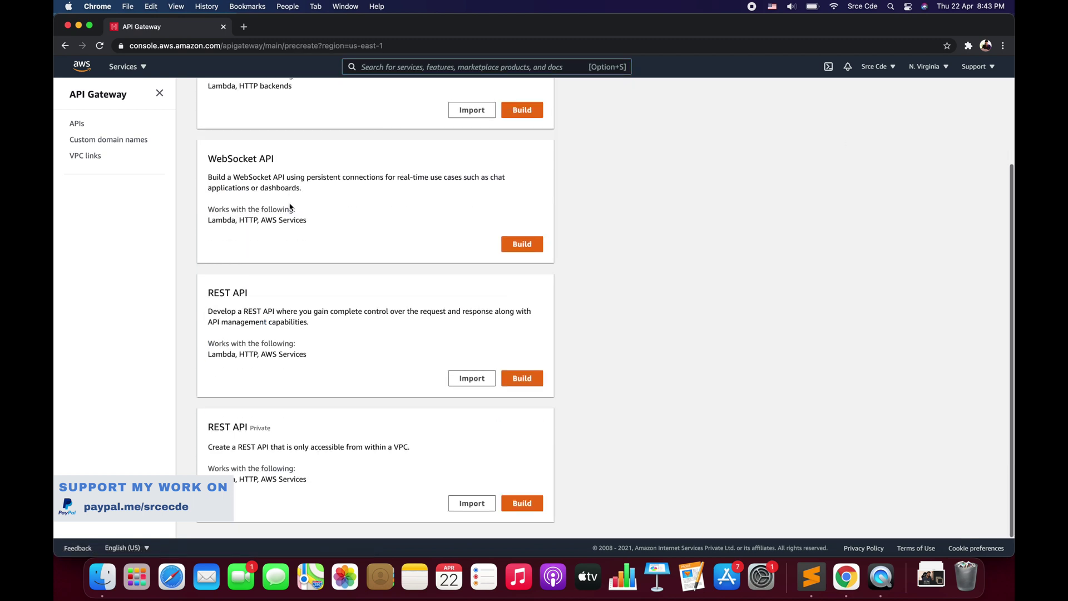
scroll(290, 207, up, 3)
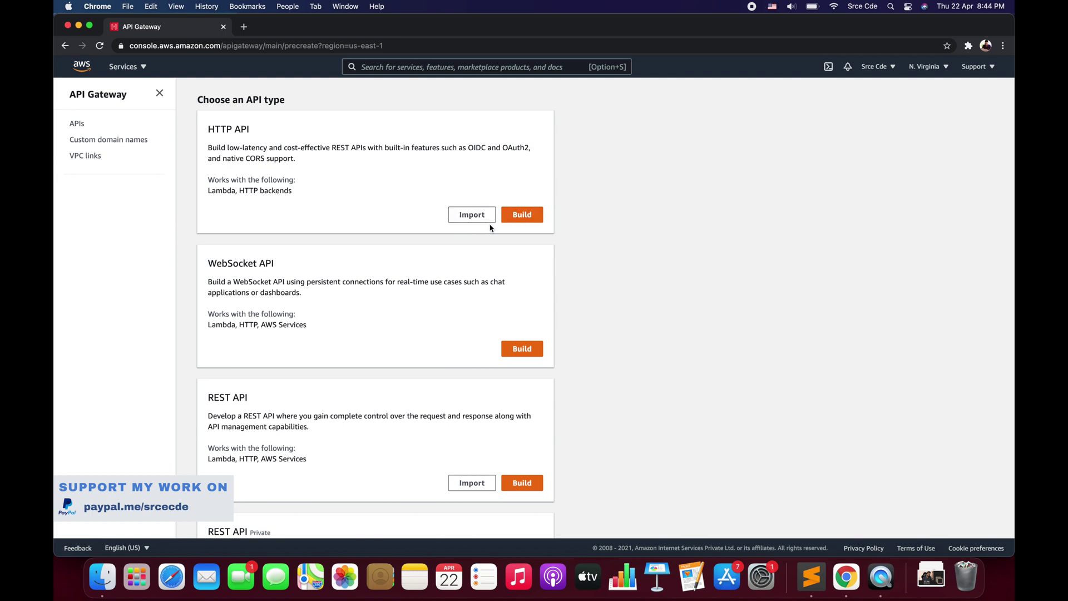
click(522, 216)
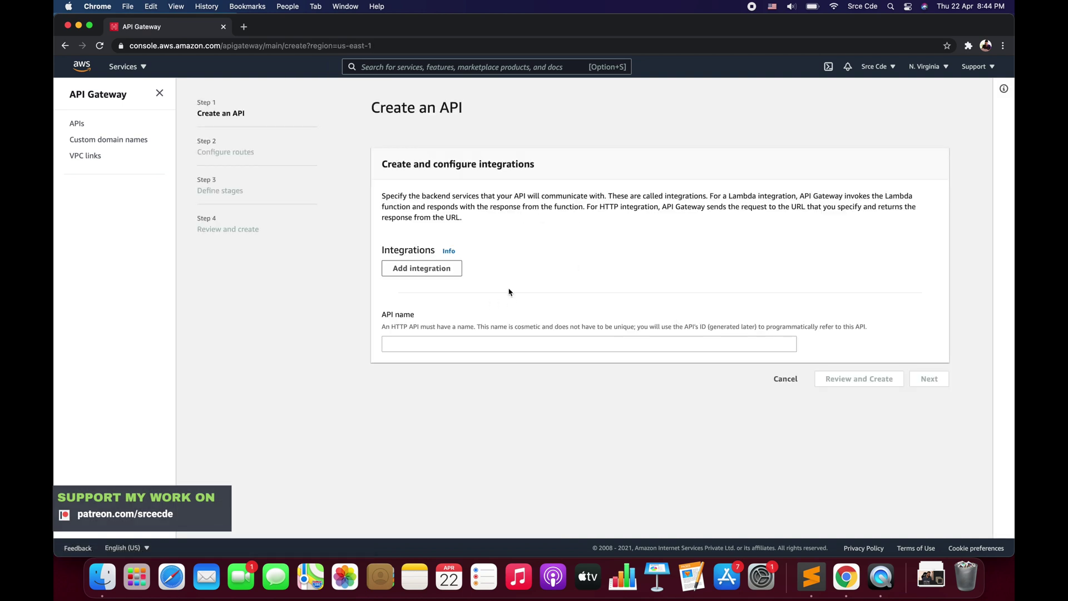
Name the new HTTP API 'httpapi' on the first creation step
click(406, 339)
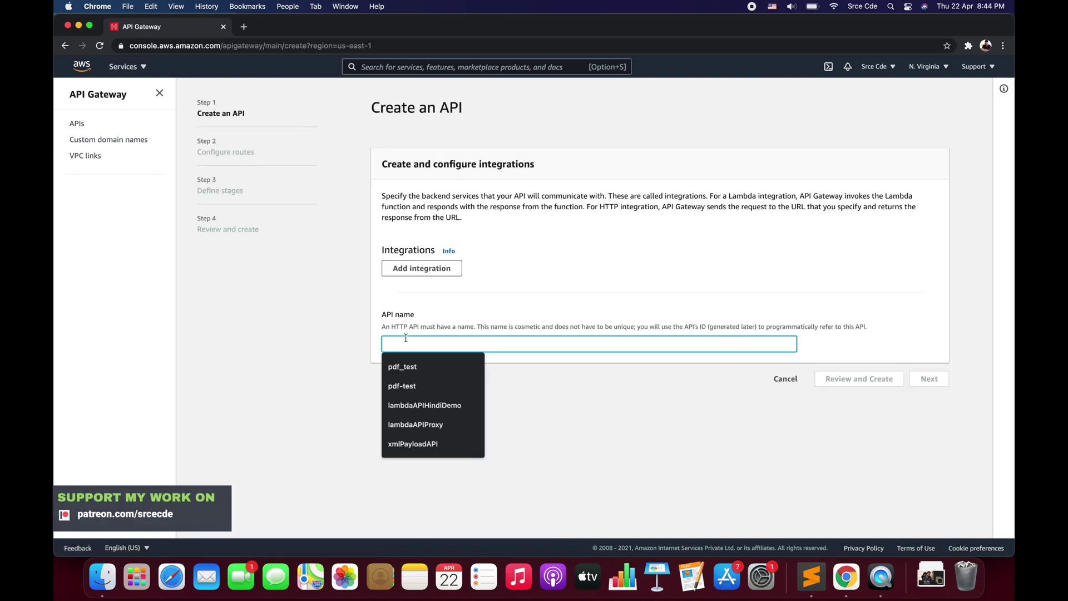
text(ht)
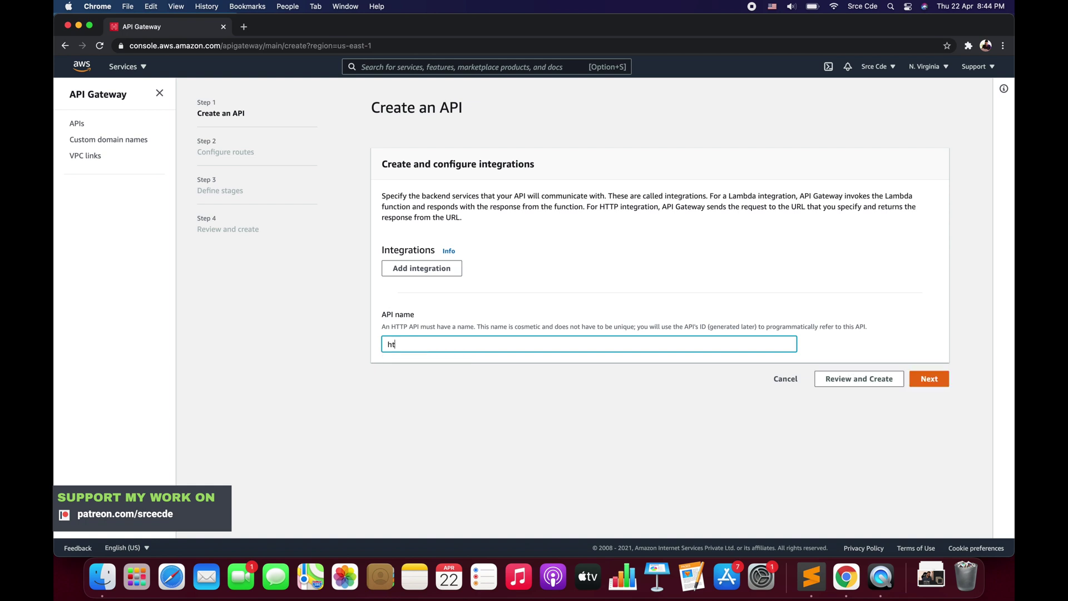
text(tpapi)
click(543, 298)
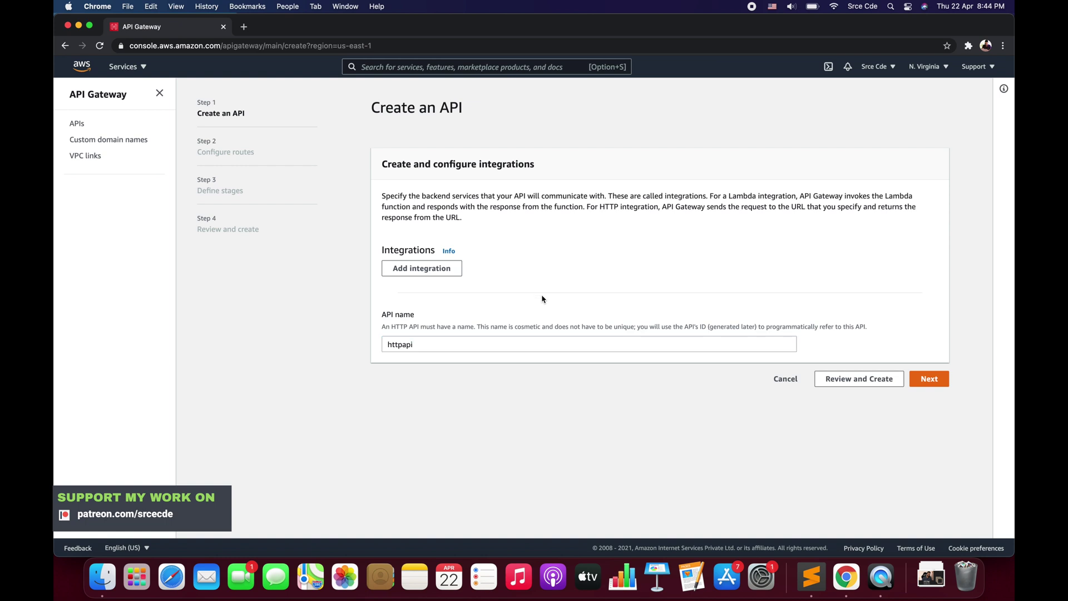
scroll(717, 431, down, 1)
drag(270, 234, 197, 238)
click(198, 237)
Create httpapi with no routes or integrations and the auto-deploying $default stage
click(934, 382)
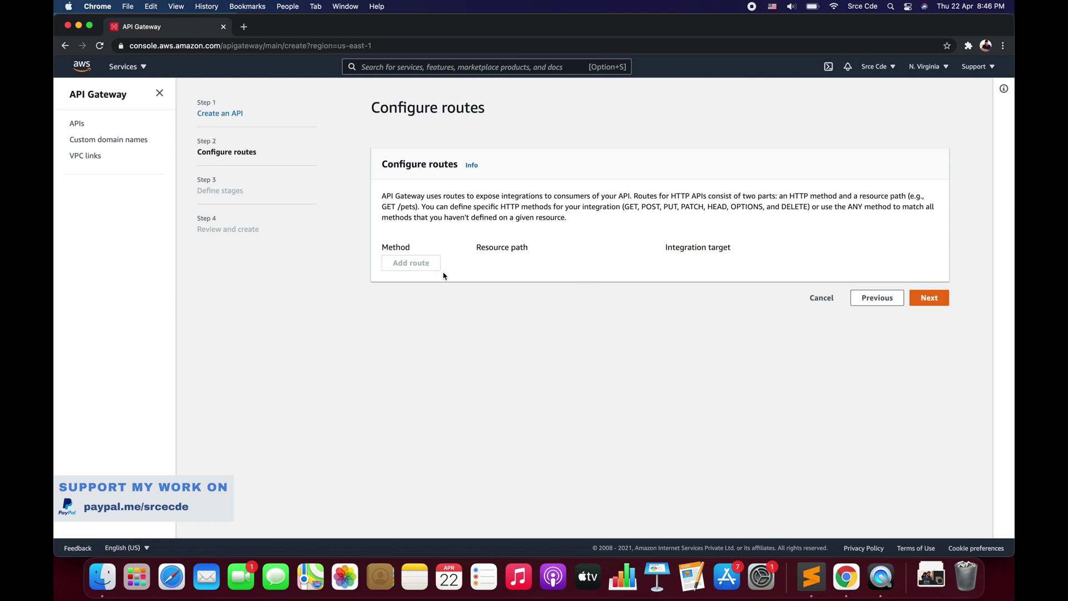
click(931, 298)
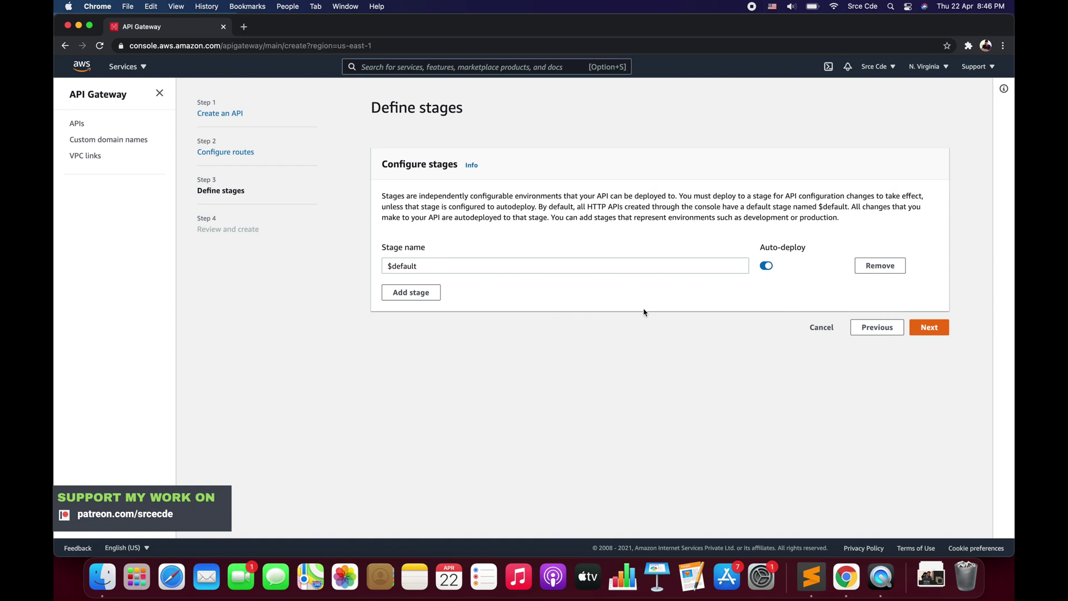
click(933, 330)
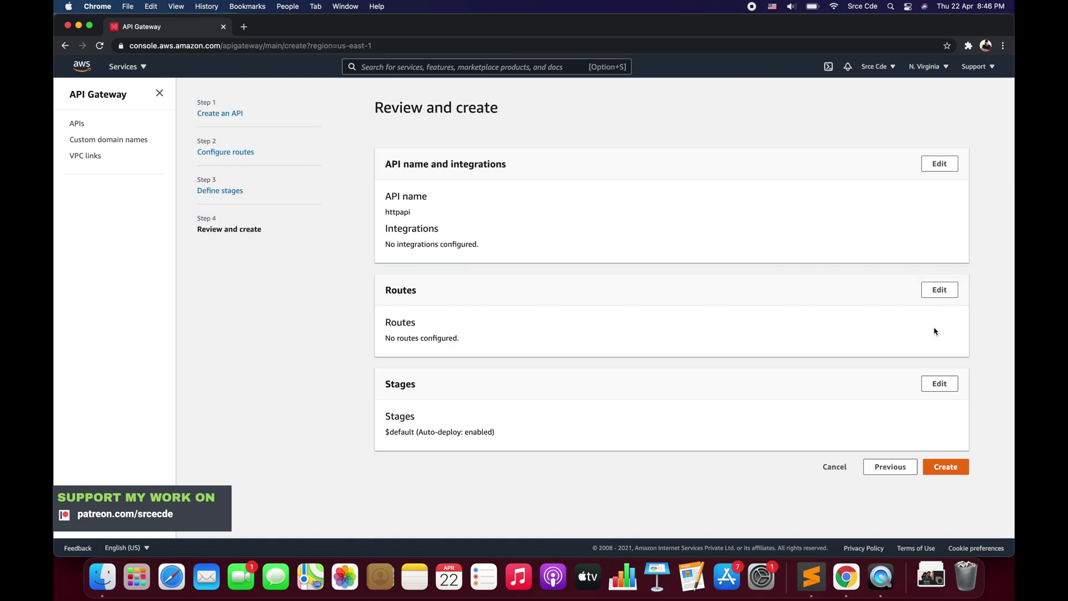
click(951, 468)
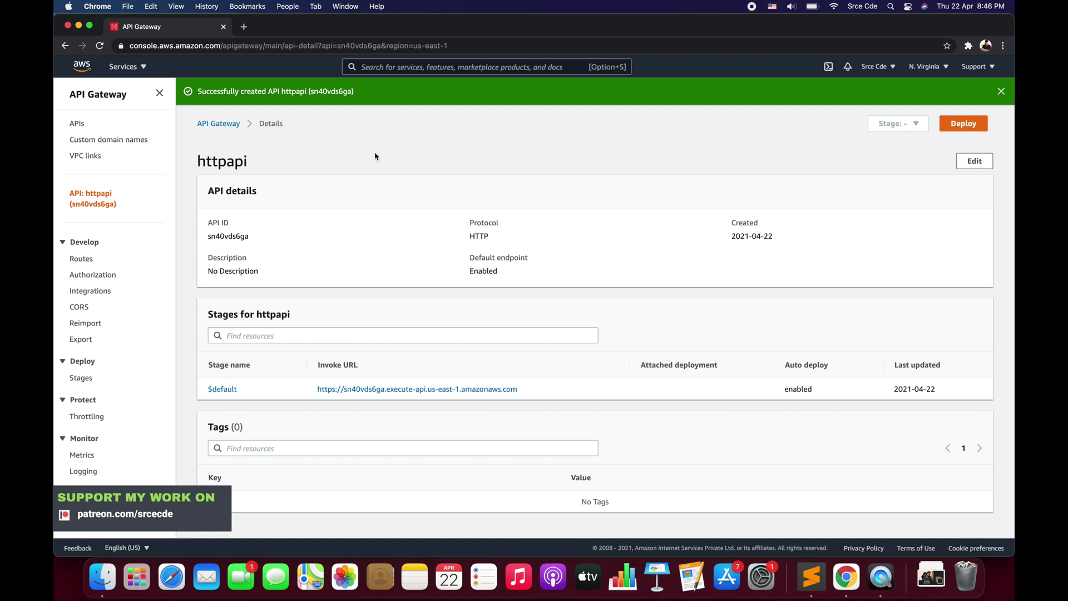
Review httpapi's details and $default invoke URL, then go to its Routes list
double_click(229, 159)
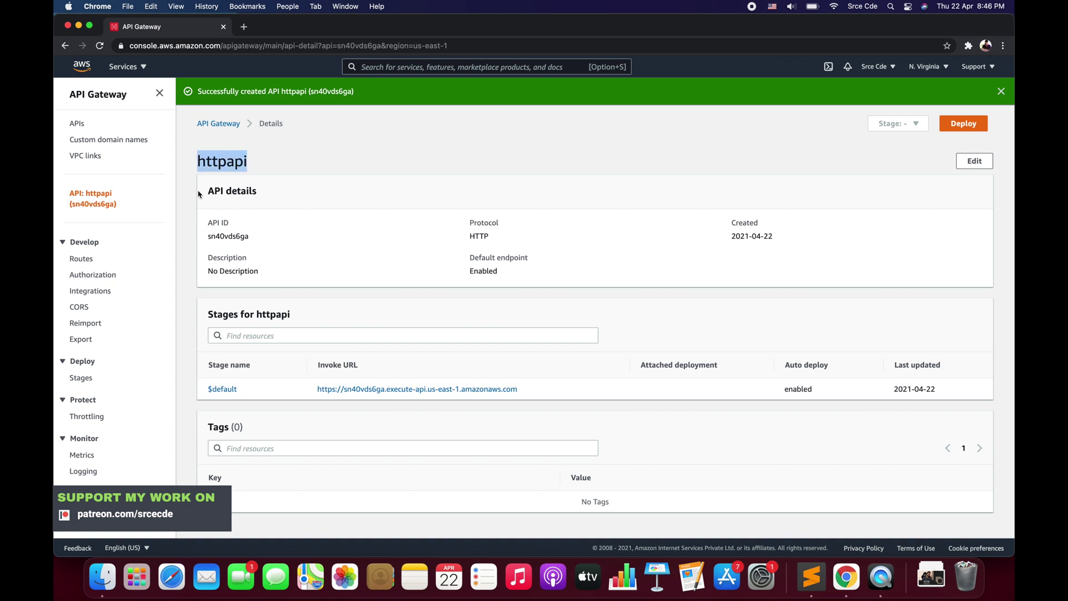
drag(202, 193, 271, 202)
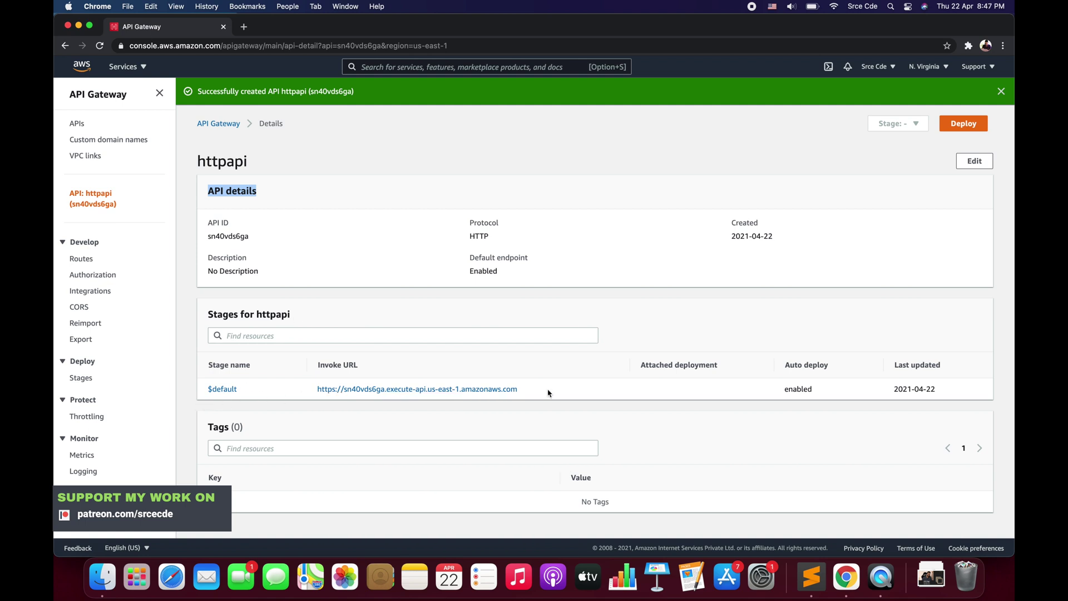
drag(548, 393, 301, 389)
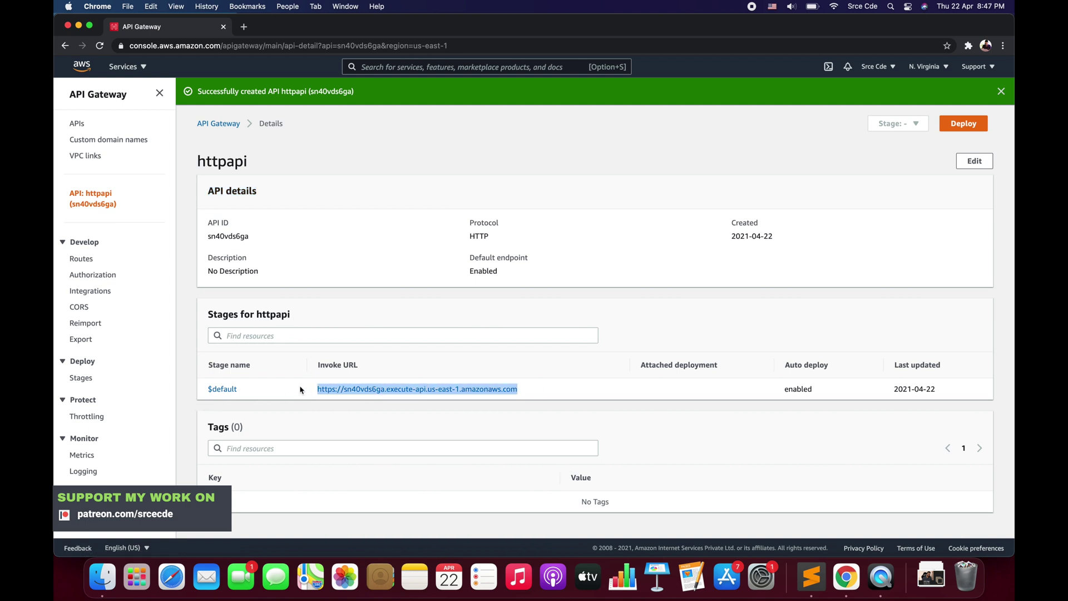
click(300, 389)
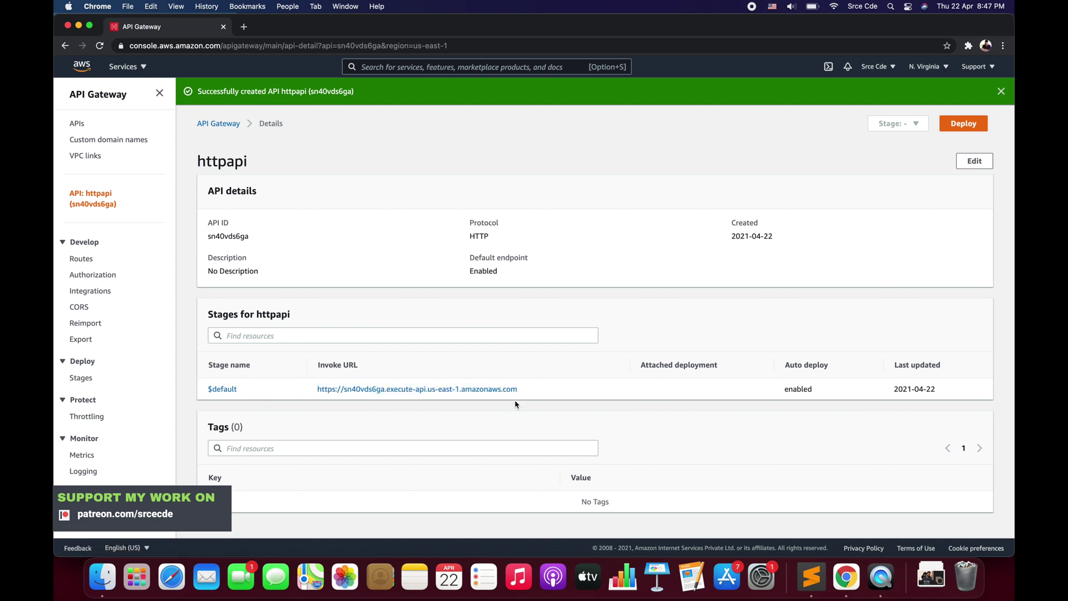
drag(534, 393, 296, 399)
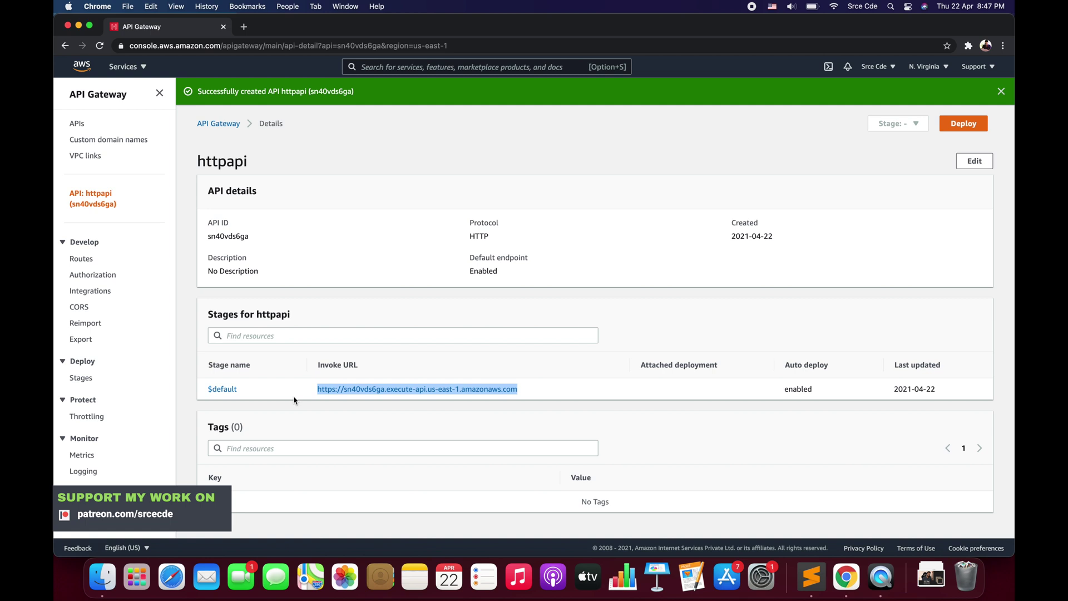
click(550, 390)
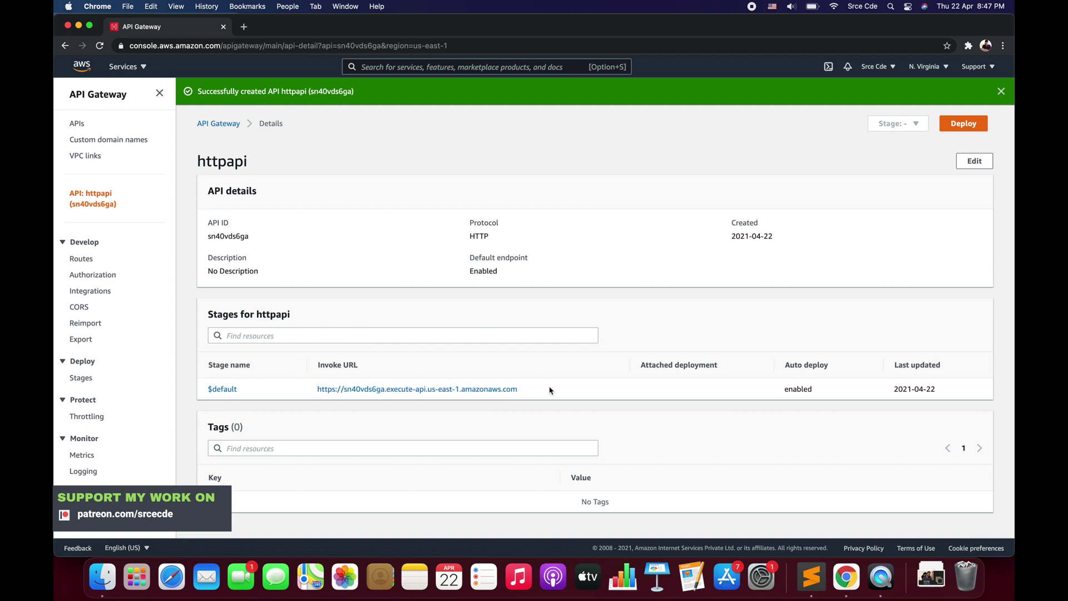
drag(549, 390, 302, 397)
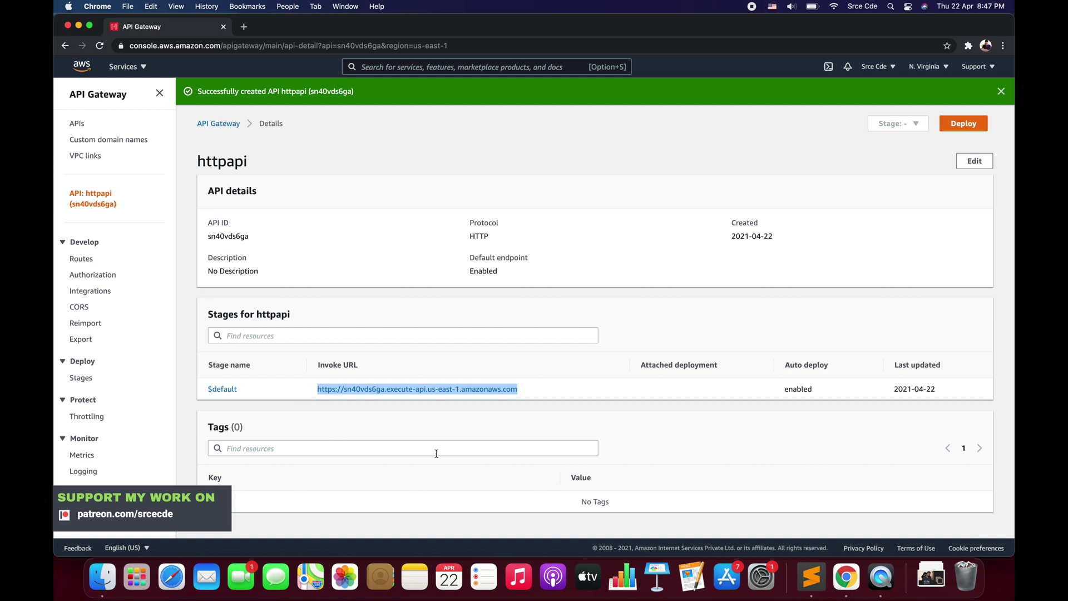
scroll(418, 442, down, 1)
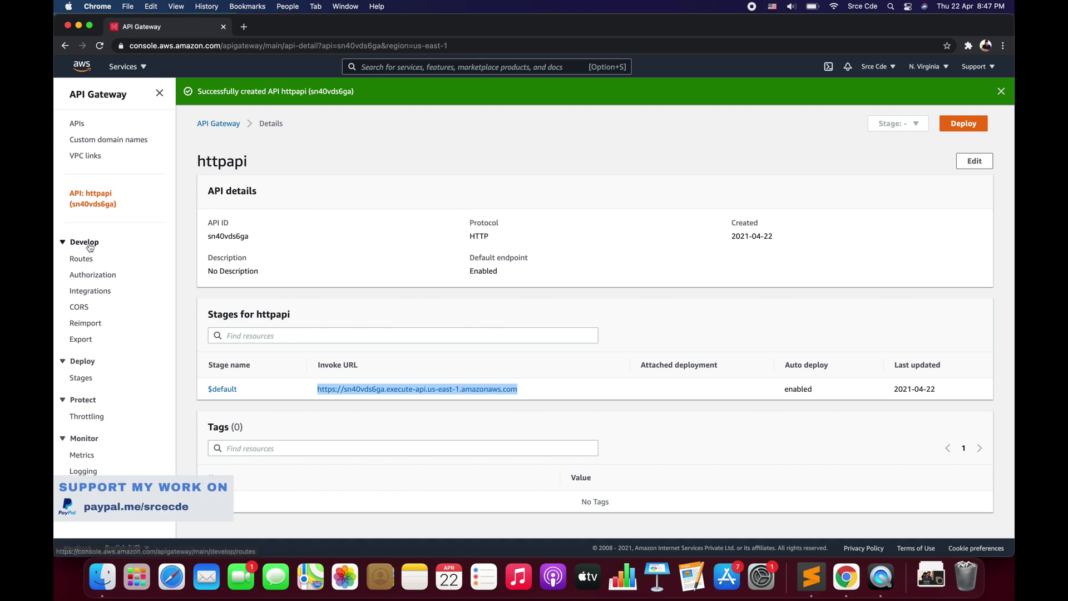
click(84, 259)
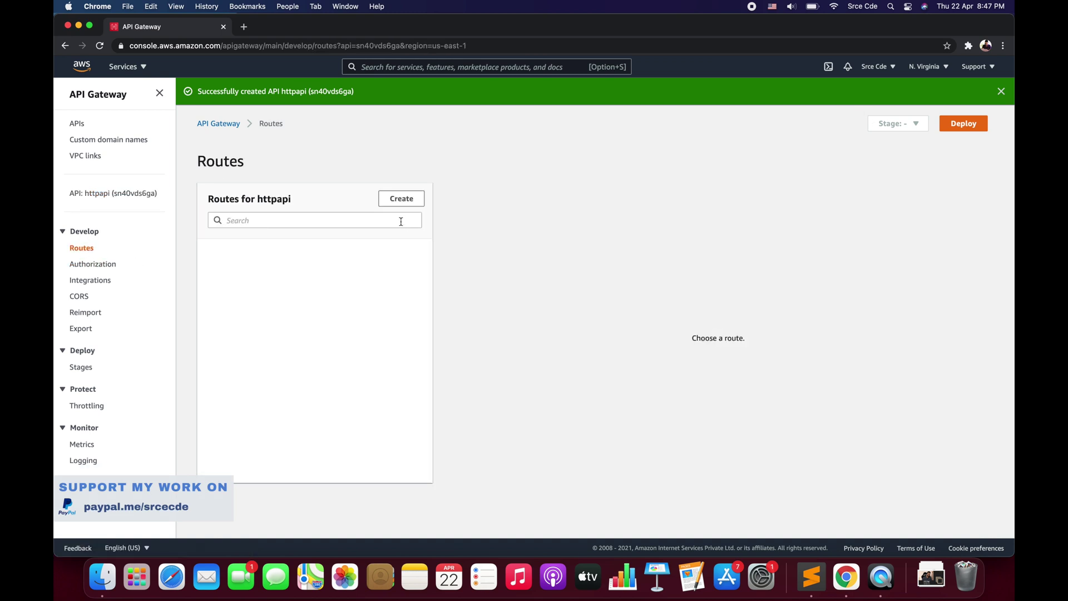
Create a POST /data route for httpapi
click(406, 200)
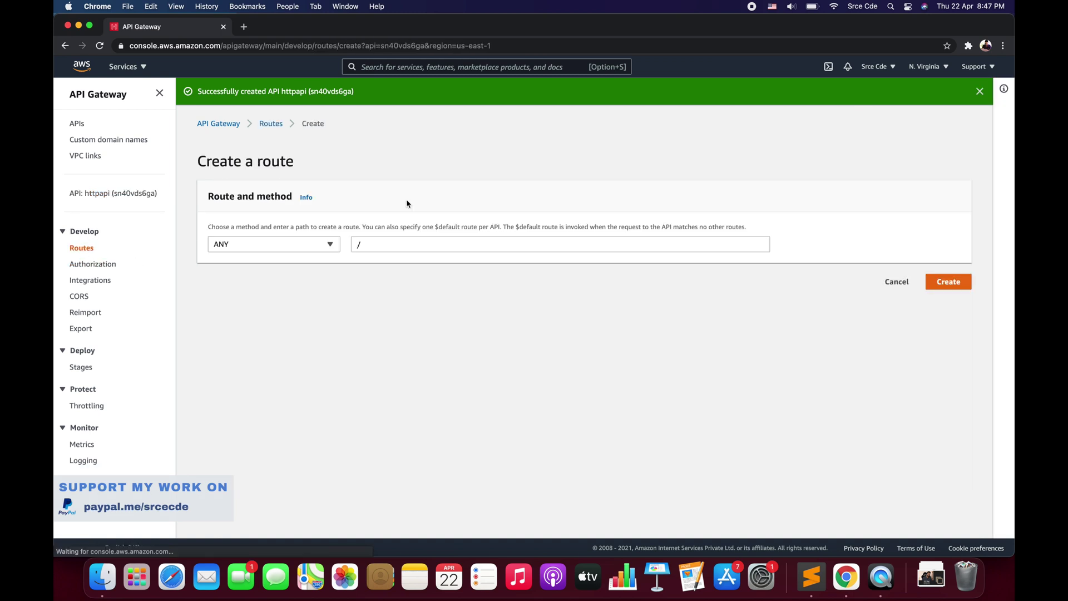
click(286, 246)
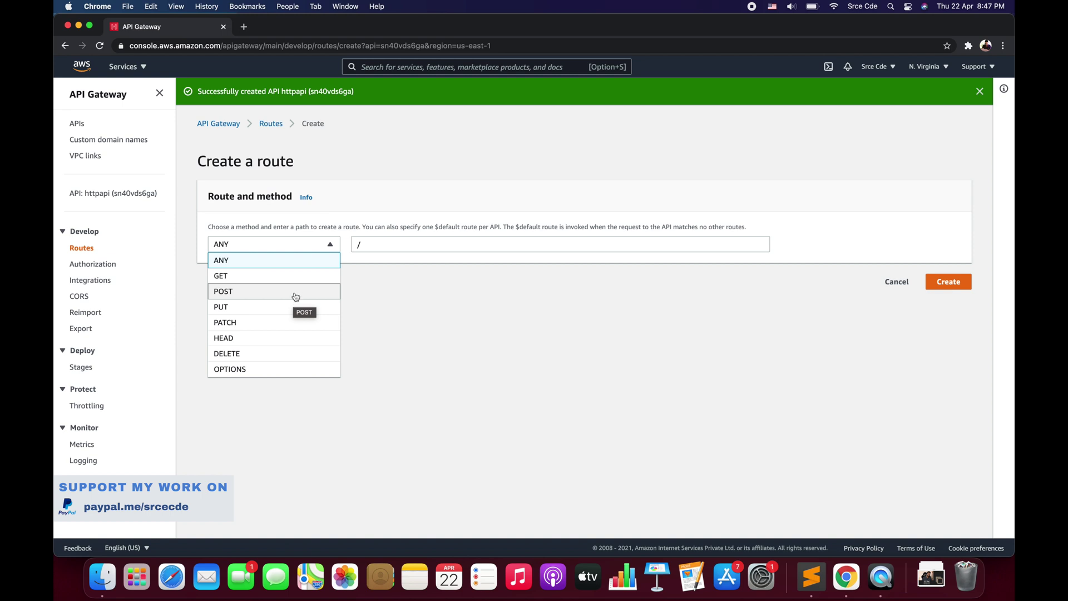
click(282, 246)
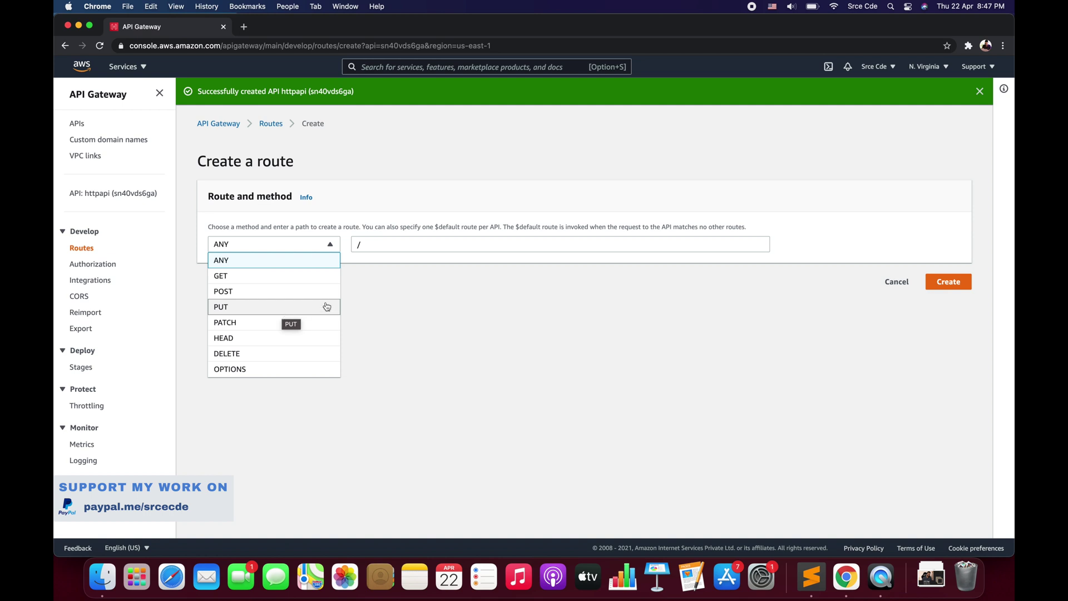
click(284, 292)
click(390, 245)
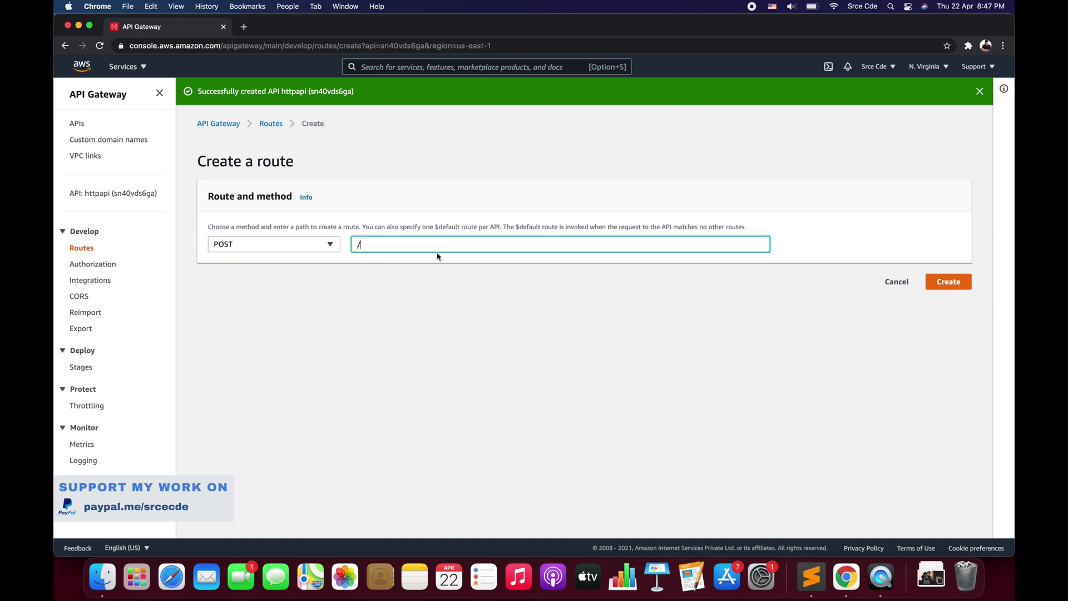
text(store)
key(alt+shift+Left)
text(data)
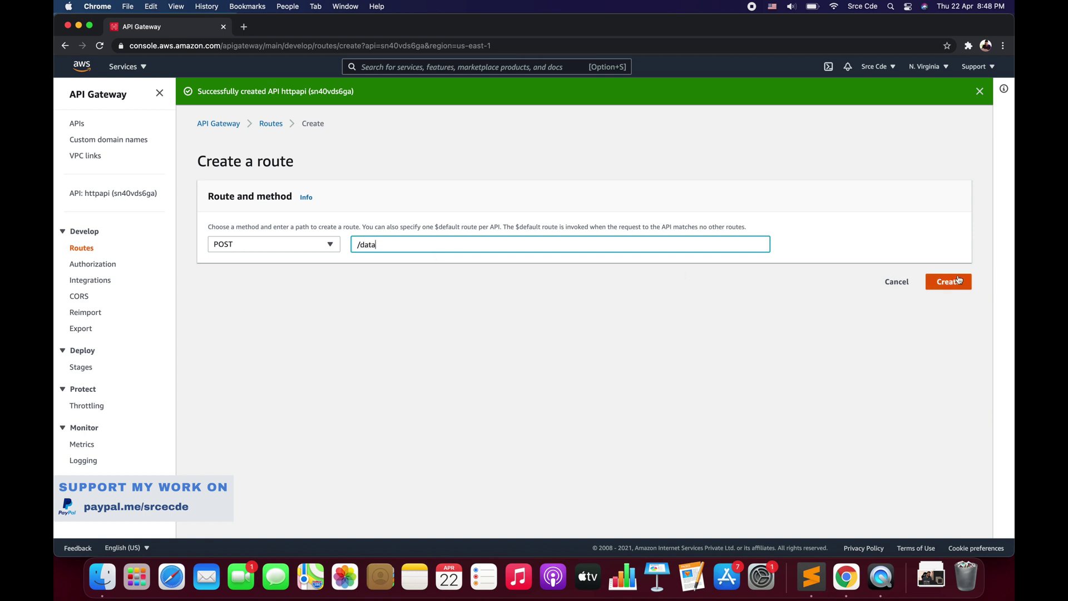
click(893, 286)
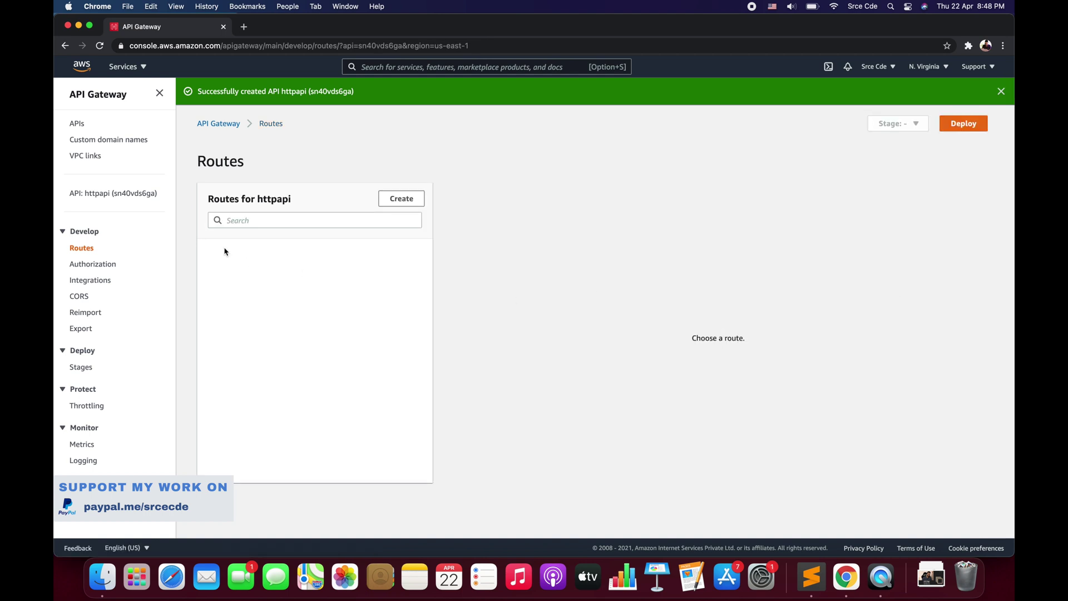
Explore Authorization: view httpapi's authorizers and toggle a new authorizer between Lambda and JWT
click(105, 267)
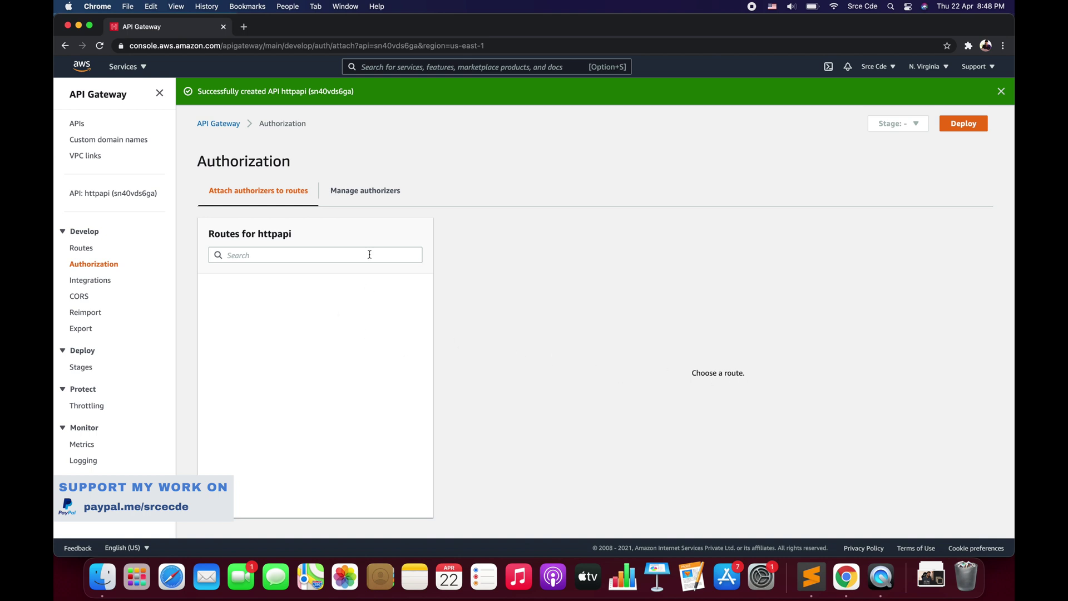
click(359, 194)
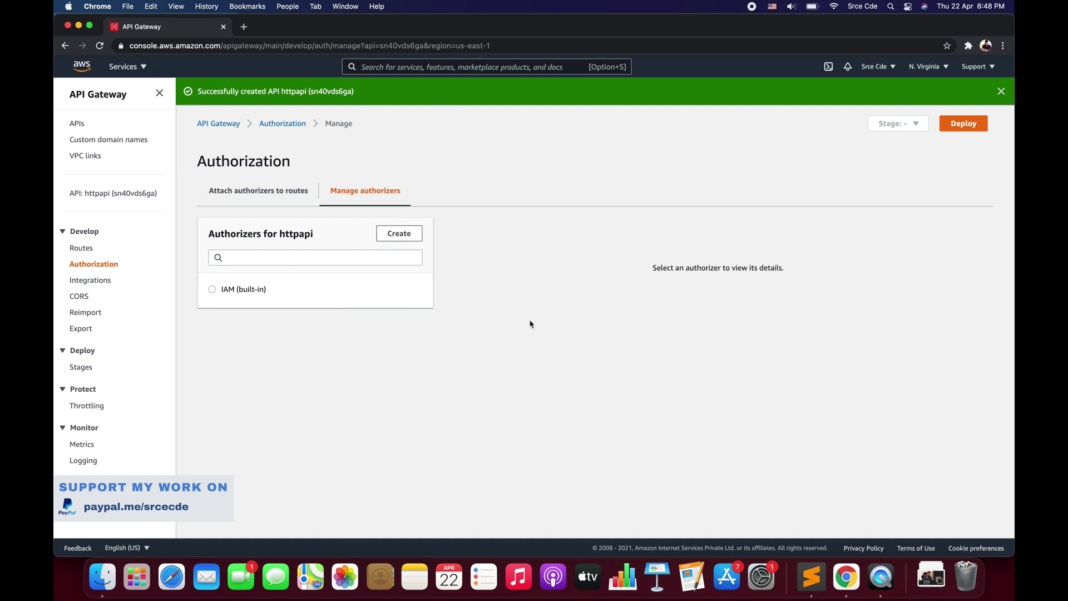
click(397, 236)
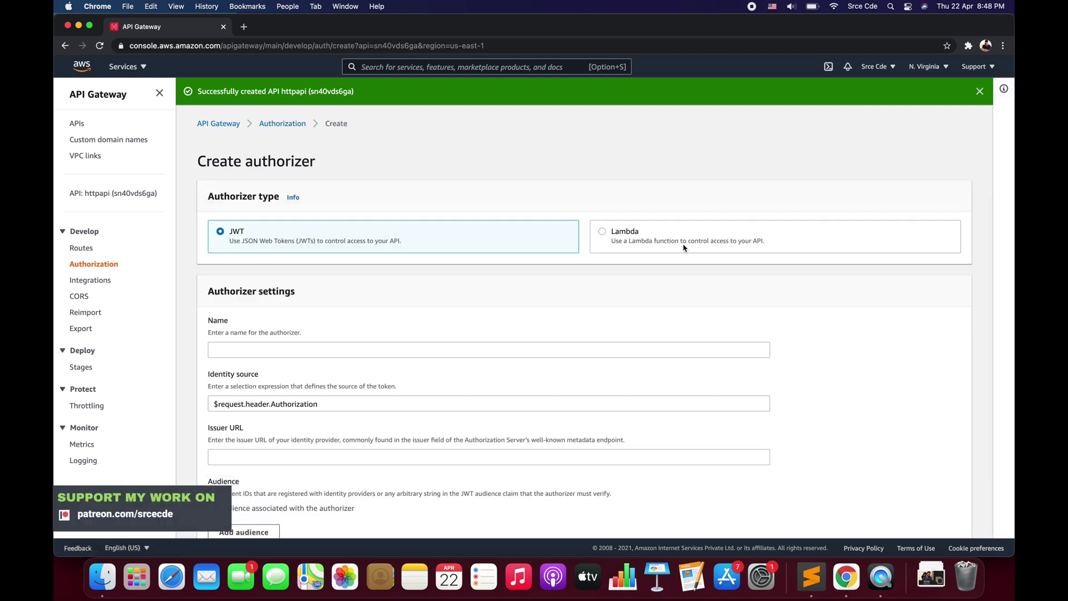
click(683, 242)
click(389, 250)
scroll(420, 305, down, 1)
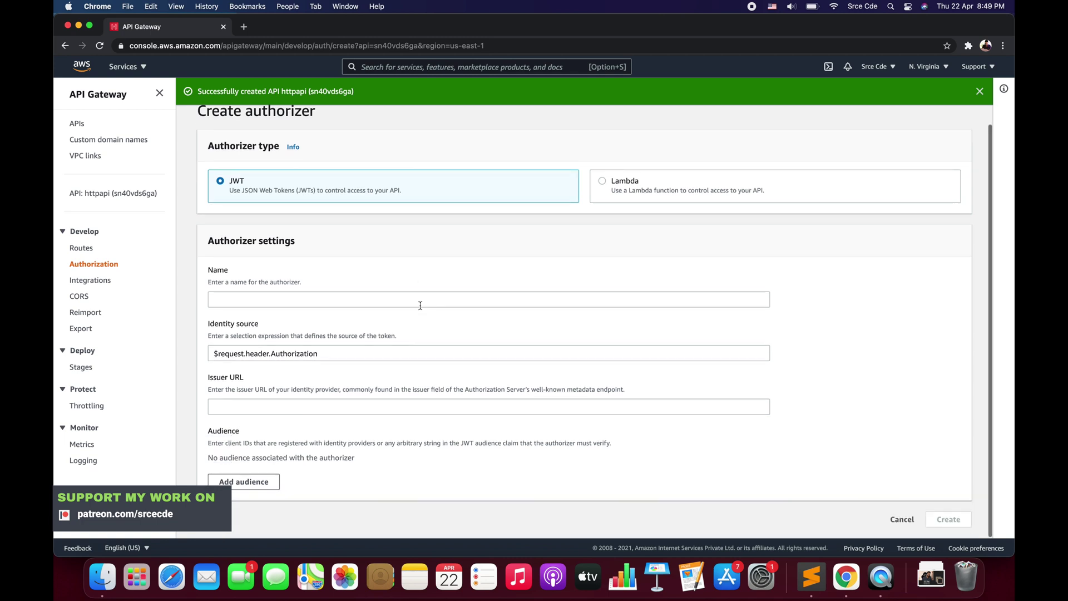
scroll(419, 306, up, 1)
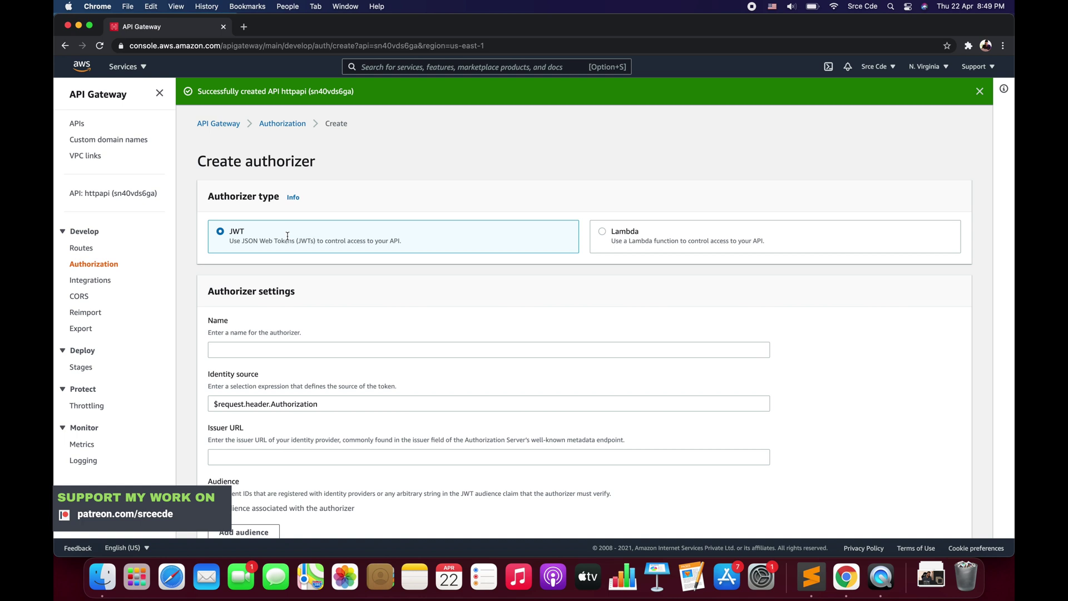
View the Manage integrations list for httpapi, which is empty
click(105, 281)
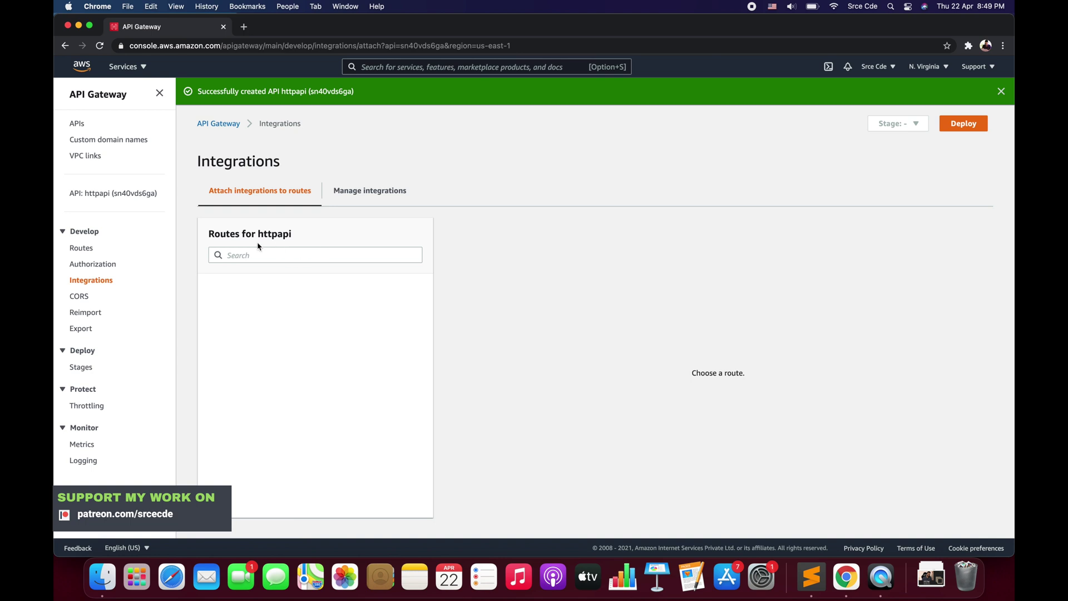
click(374, 201)
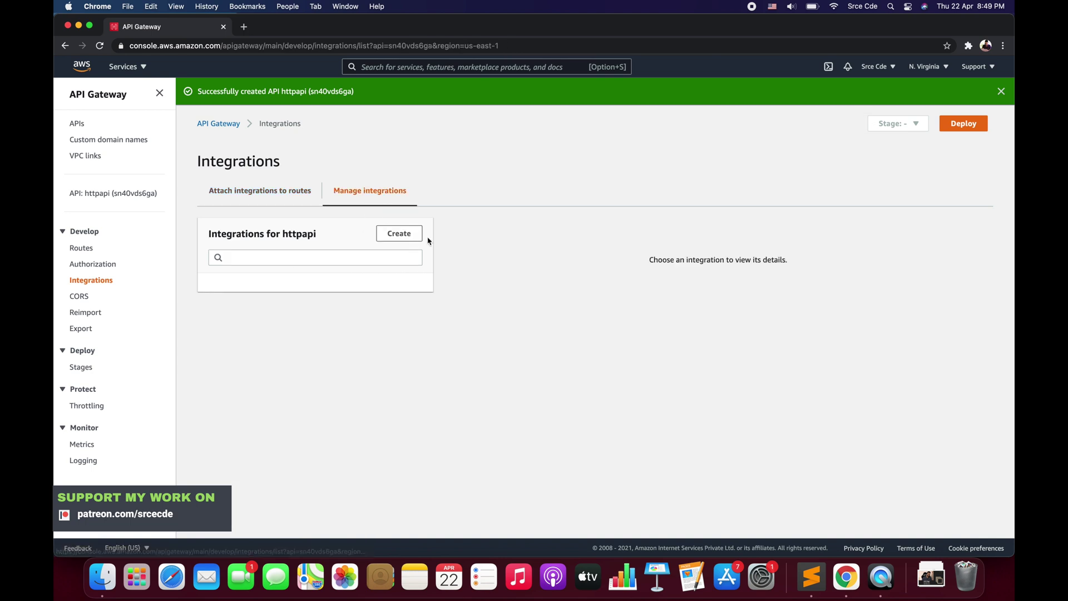
Start a new integration and browse the route and integration type choices without selecting
click(399, 234)
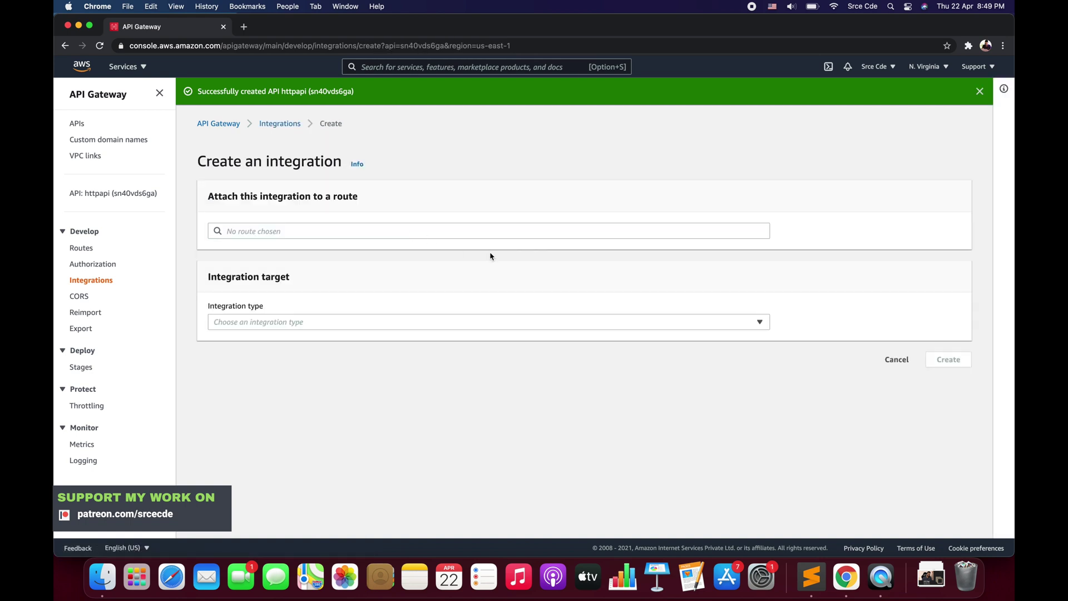
click(390, 232)
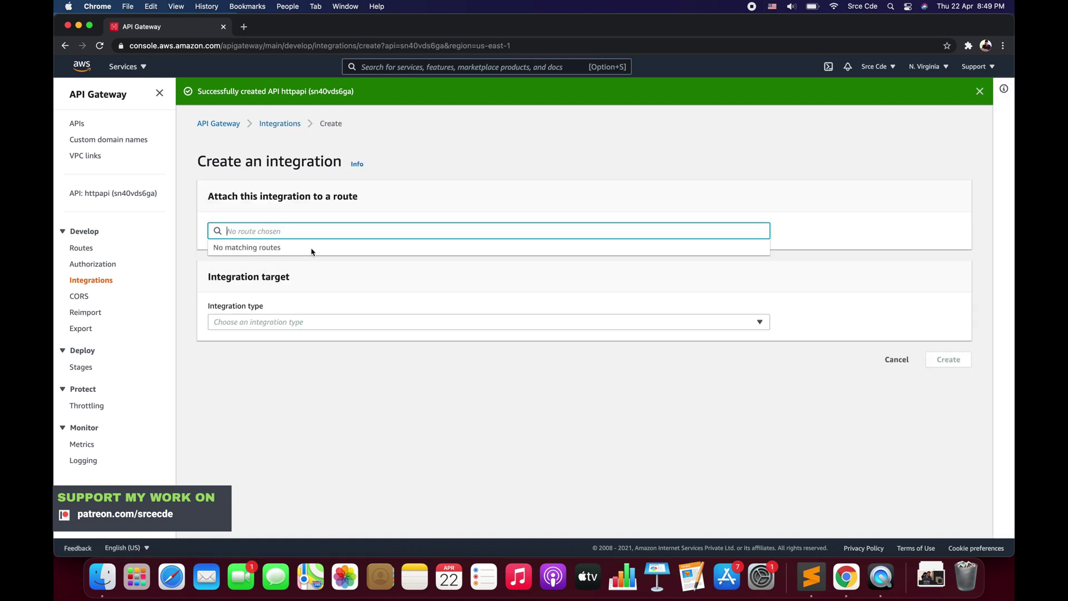
click(318, 324)
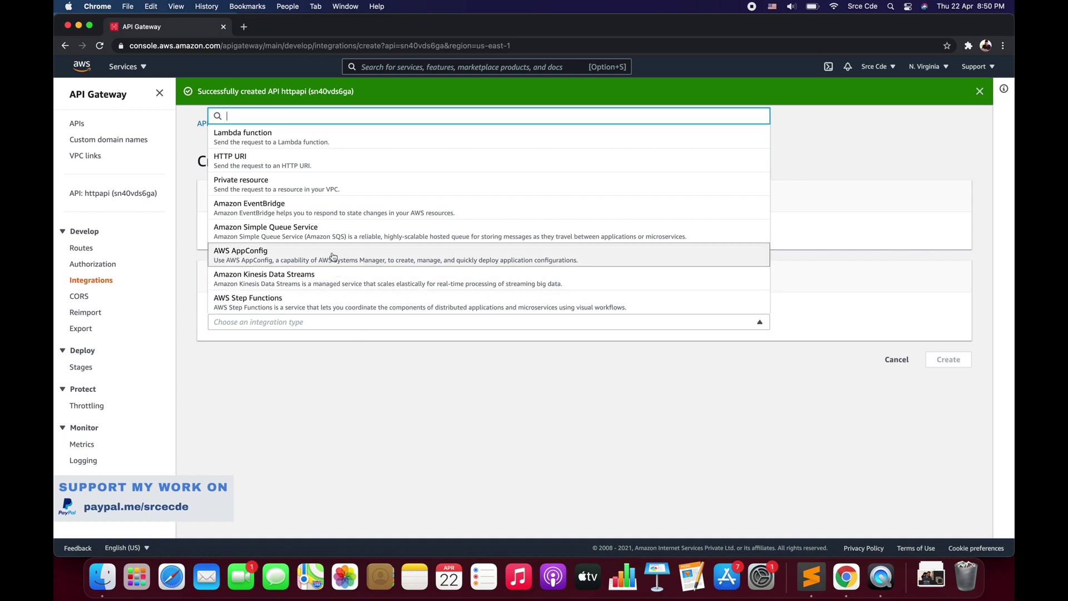
click(352, 346)
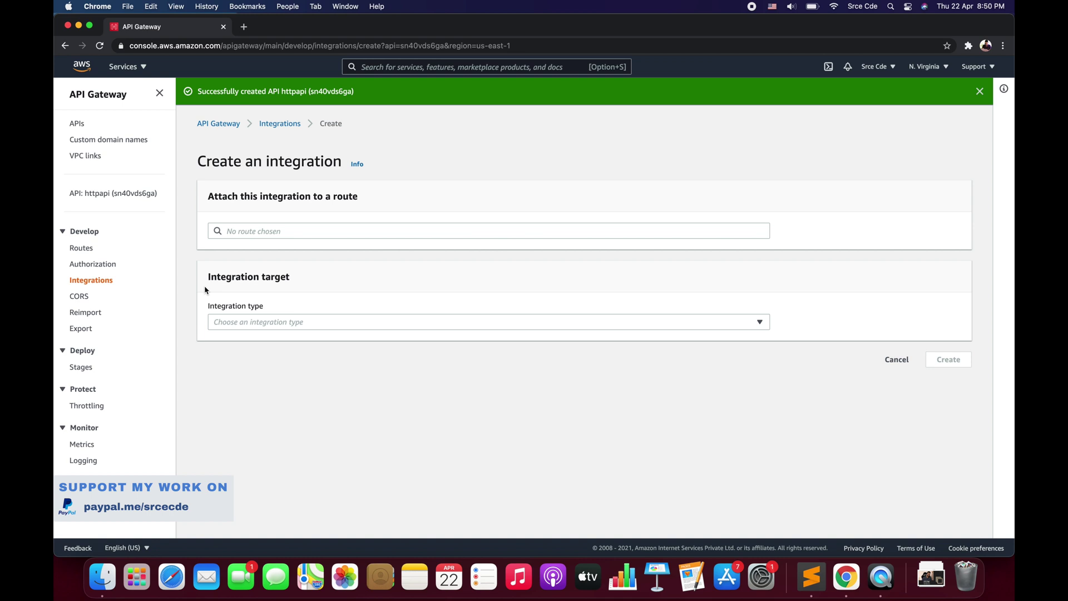
Browse the CORS, Reimport and OpenAPI 3 Export pages for httpapi
click(79, 298)
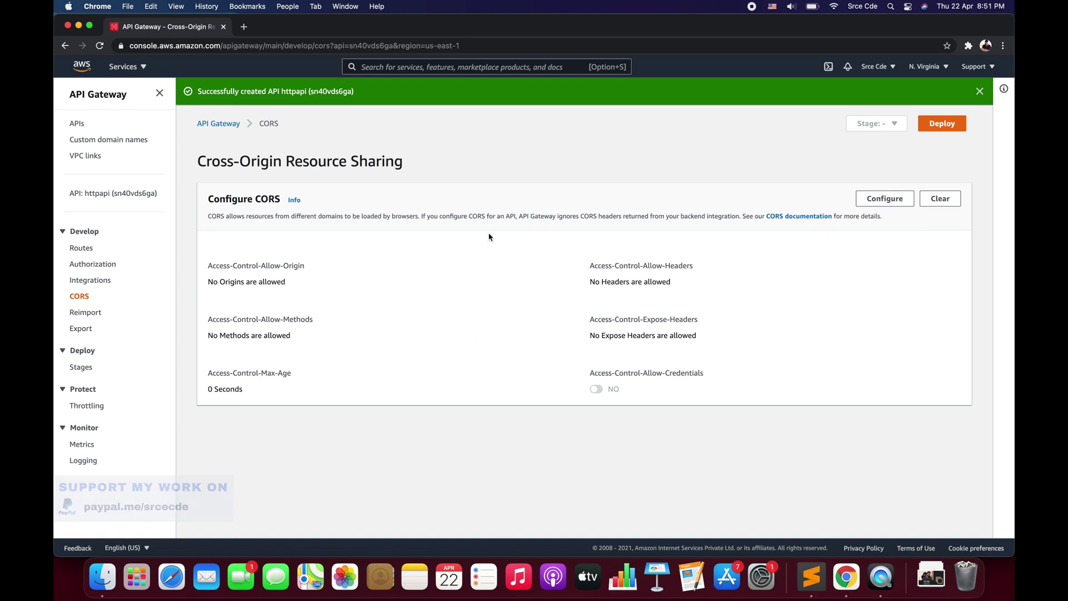
click(86, 312)
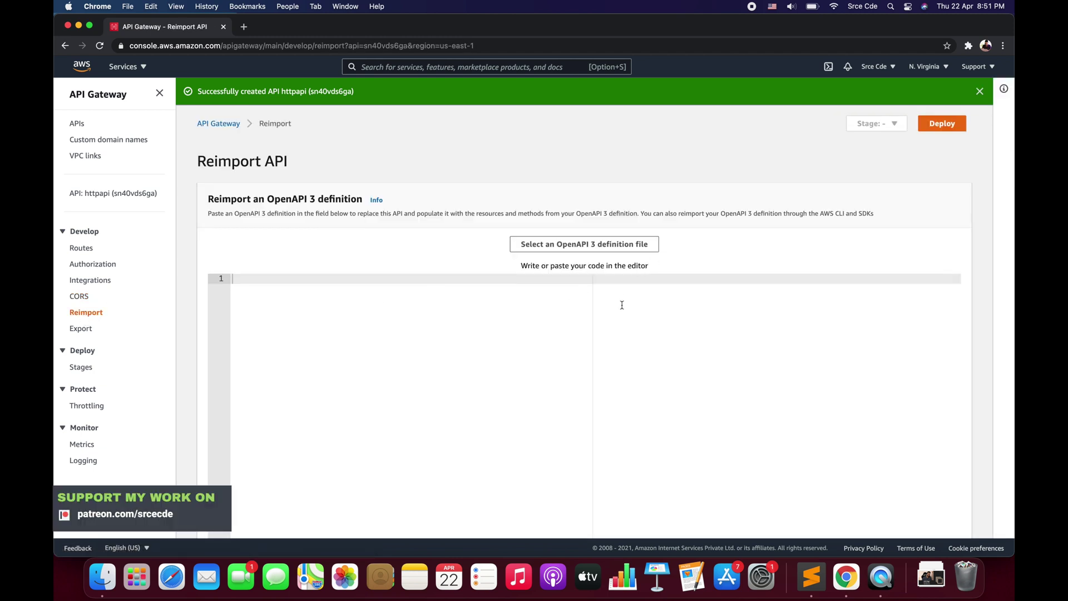
scroll(621, 305, down, 2)
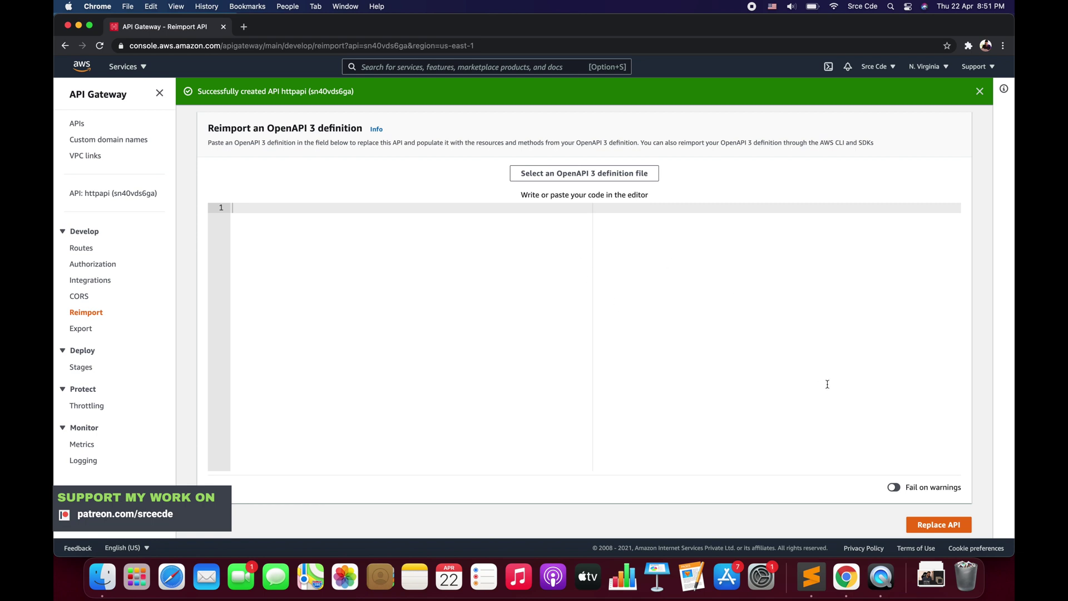
click(84, 330)
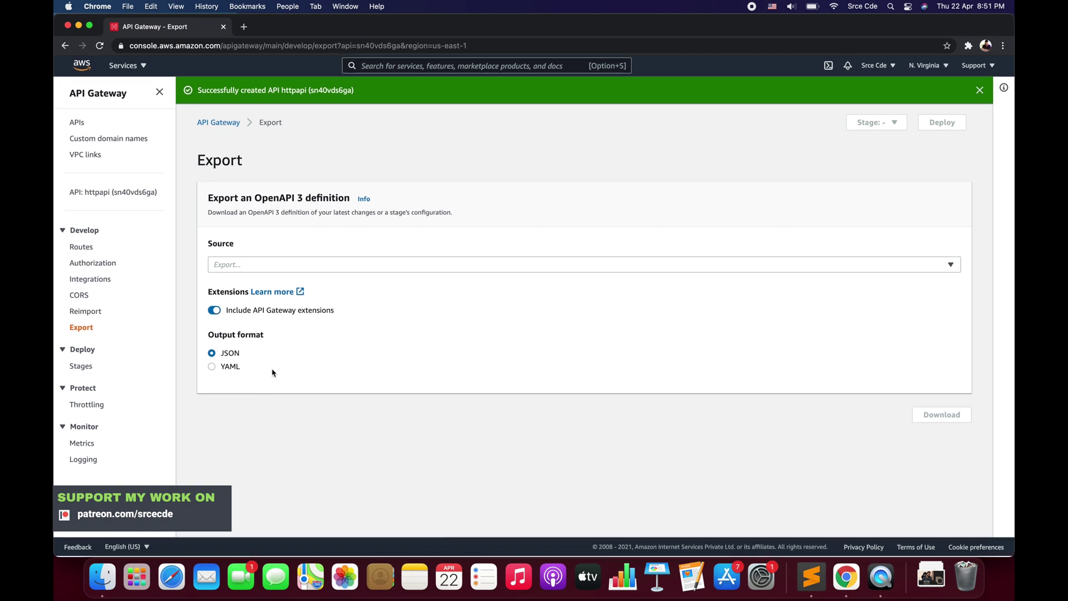
click(91, 231)
View the $default stage's details and start creating a new stage
click(81, 270)
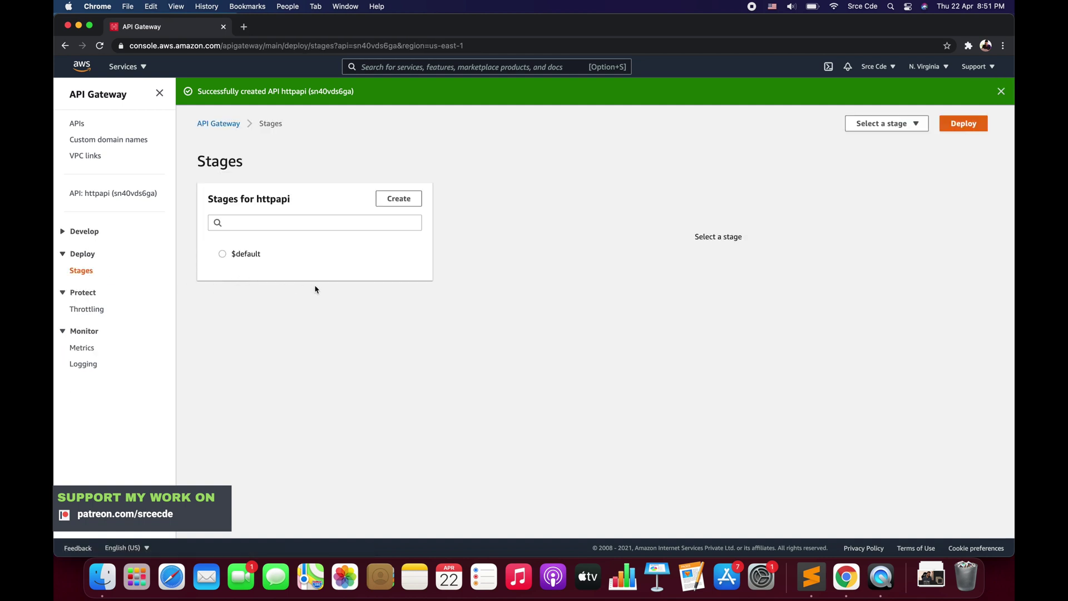
click(229, 258)
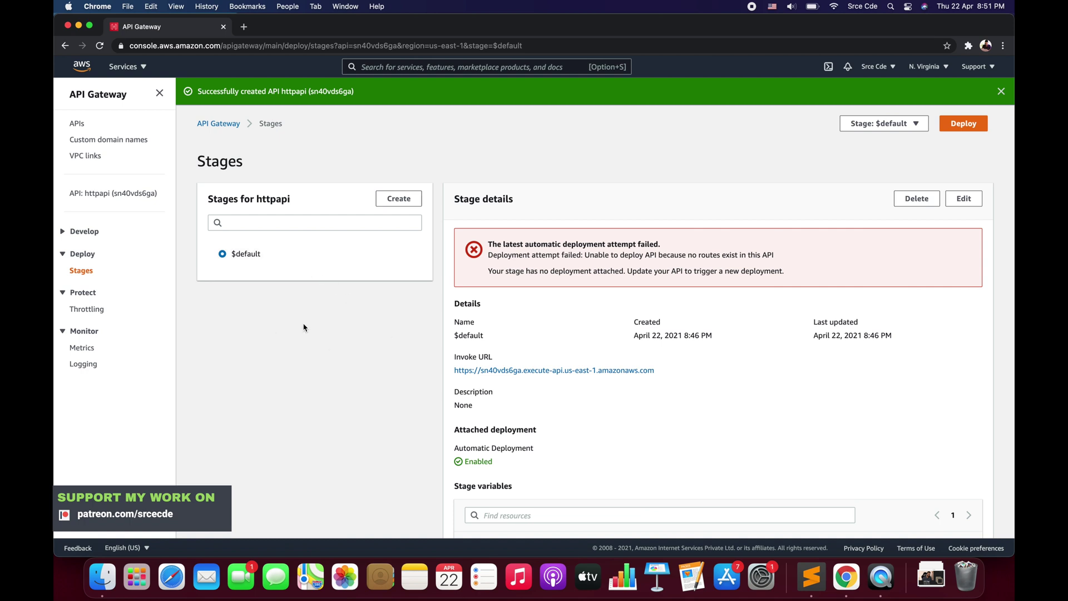
click(399, 205)
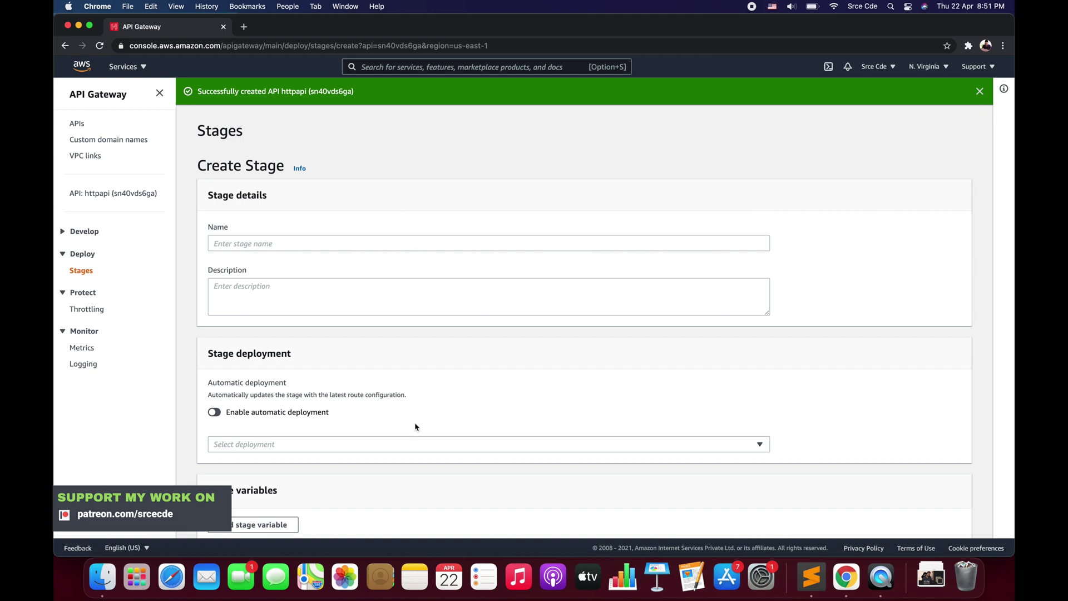
scroll(415, 427, down, 3)
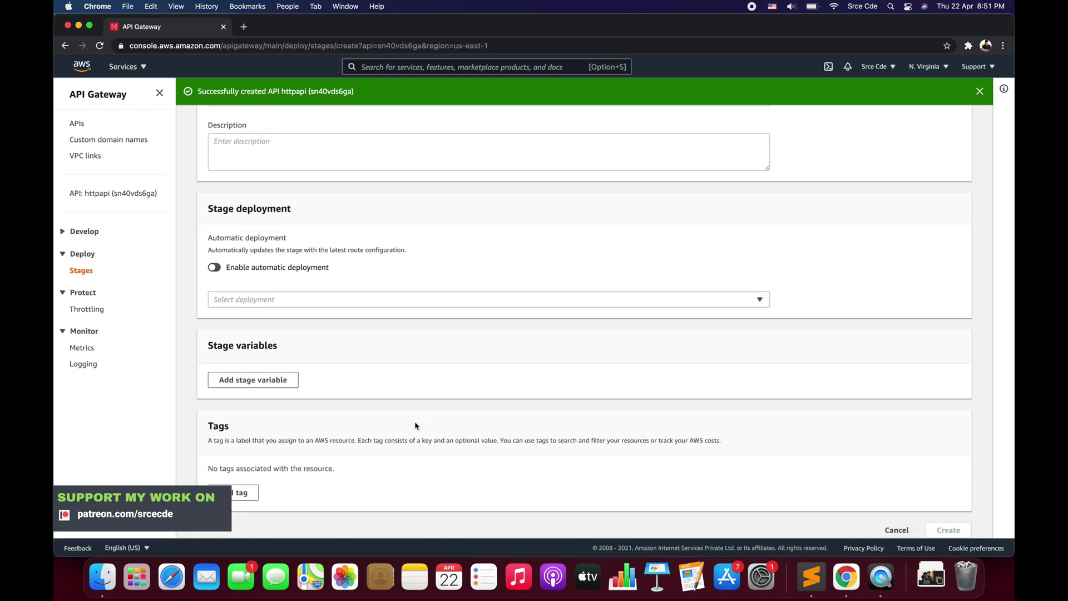
scroll(415, 426, up, 4)
scroll(280, 339, down, 2)
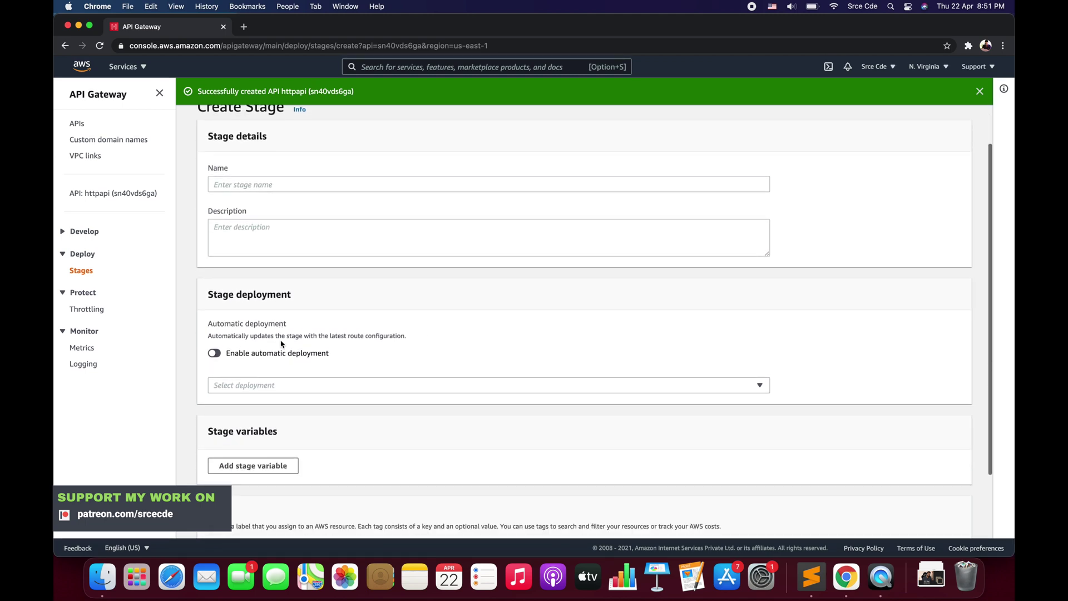
scroll(282, 342, up, 1)
scroll(293, 317, up, 2)
scroll(298, 303, down, 4)
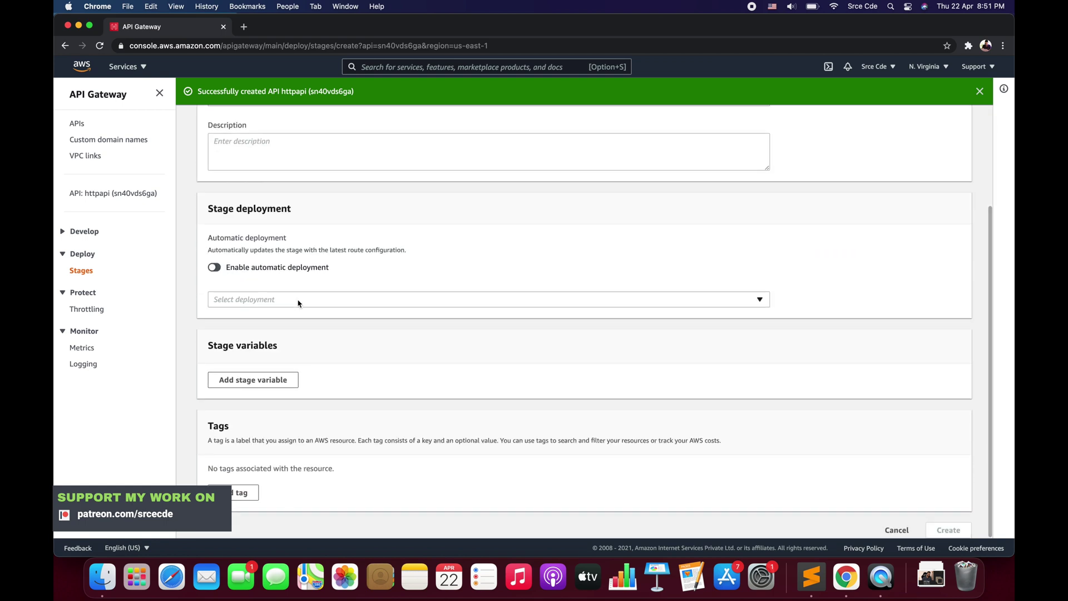
scroll(298, 303, up, 4)
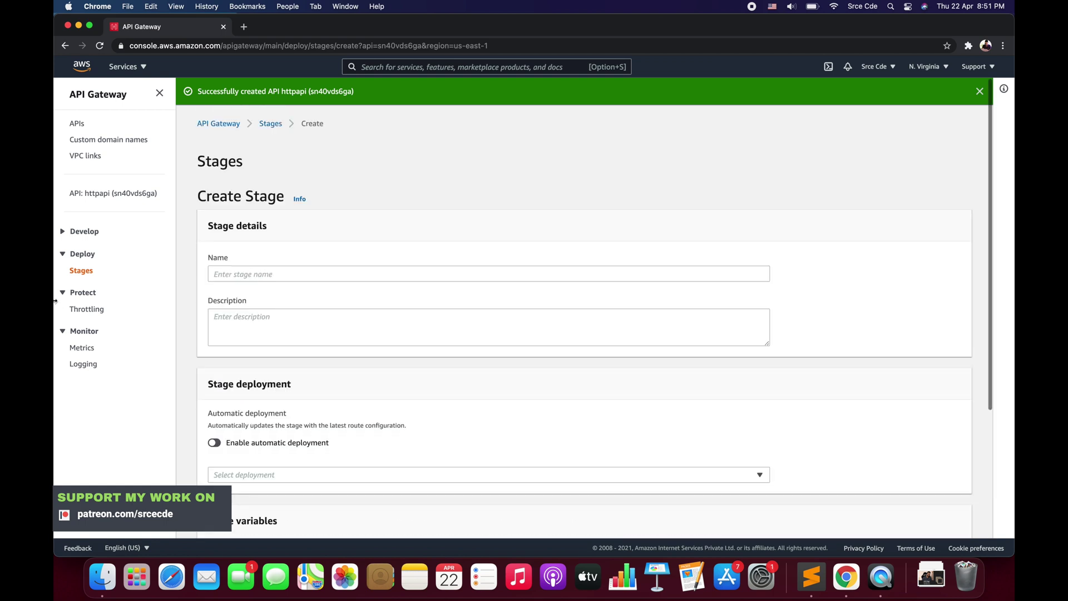
Show throttling for the $default stage: route limits not configured, burst 5000, rate 10000
click(89, 308)
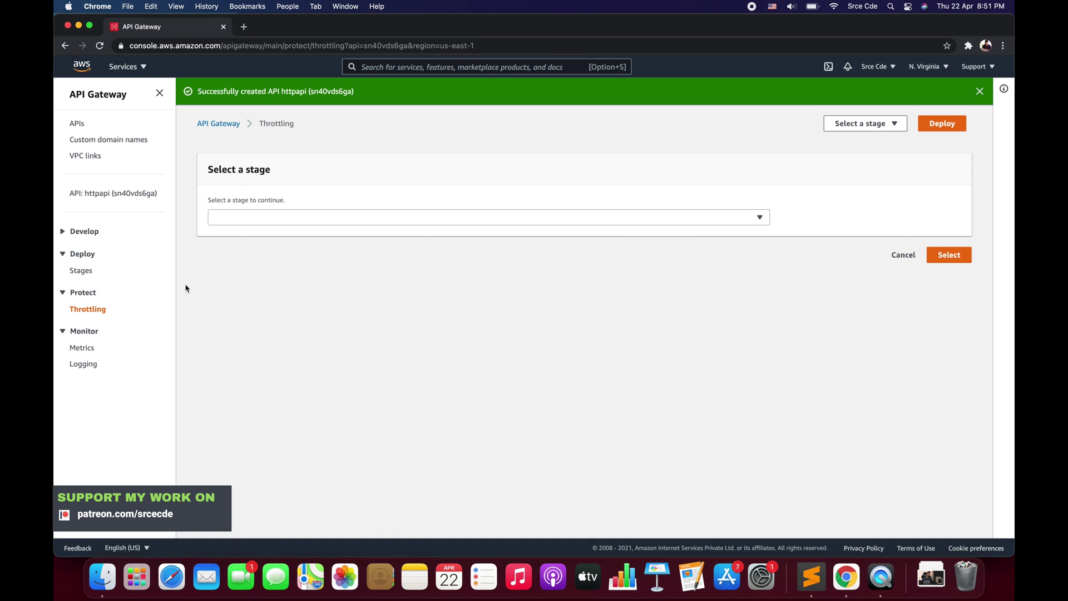
click(462, 215)
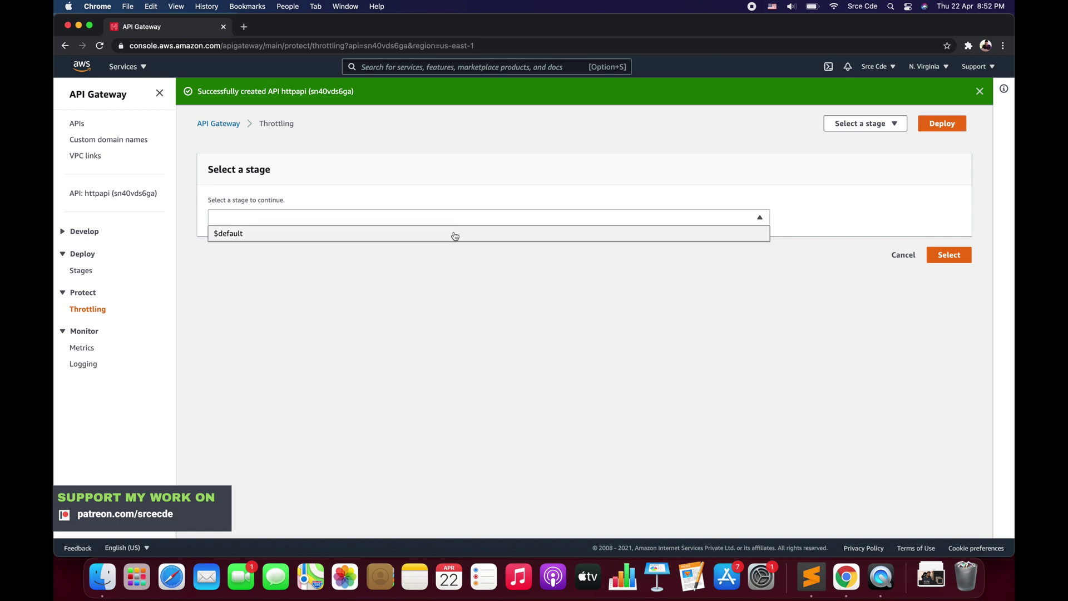
click(455, 236)
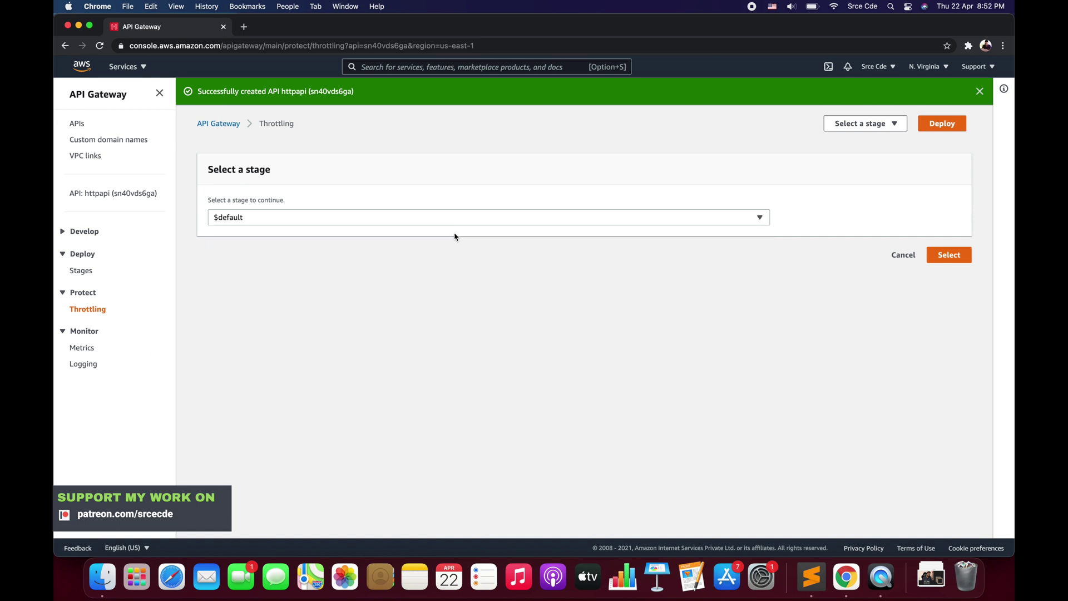
click(952, 254)
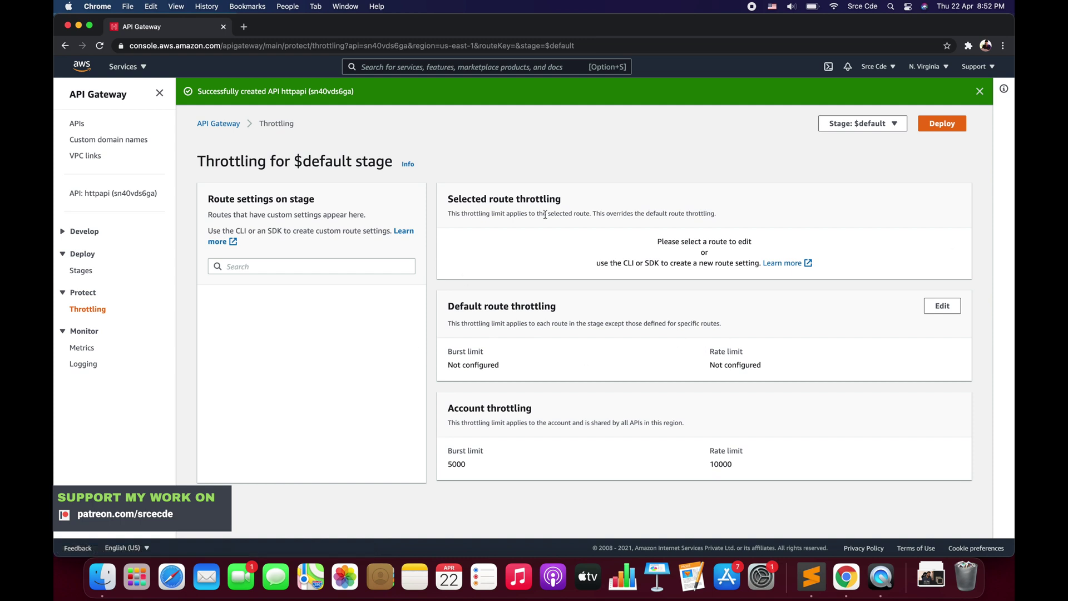
Highlight the Selected route, Default route and Account throttling headings, then move on to Metrics
double_click(499, 199)
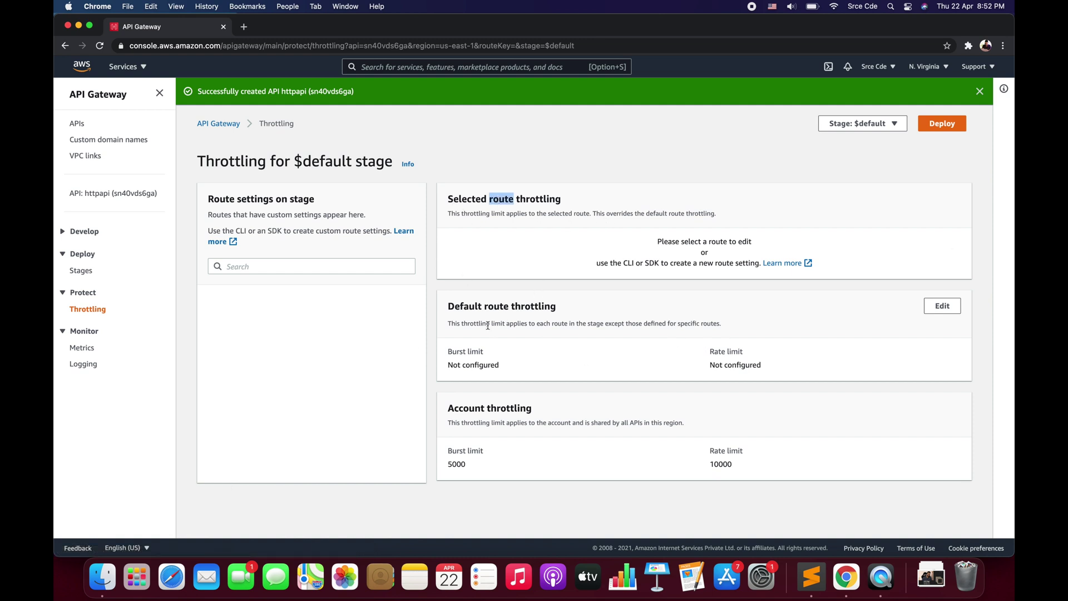
double_click(476, 309)
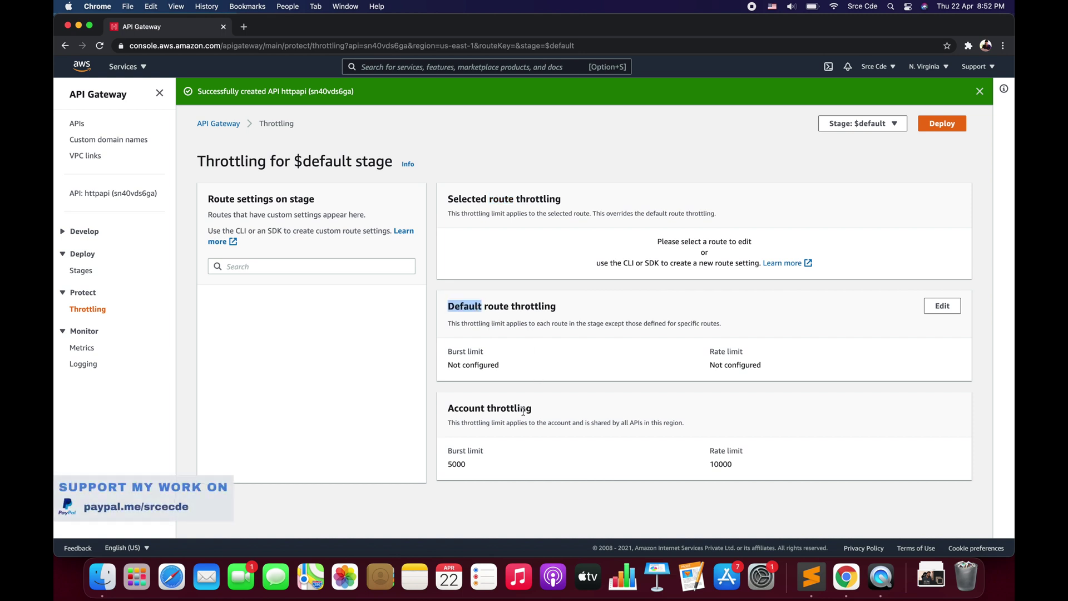
double_click(482, 407)
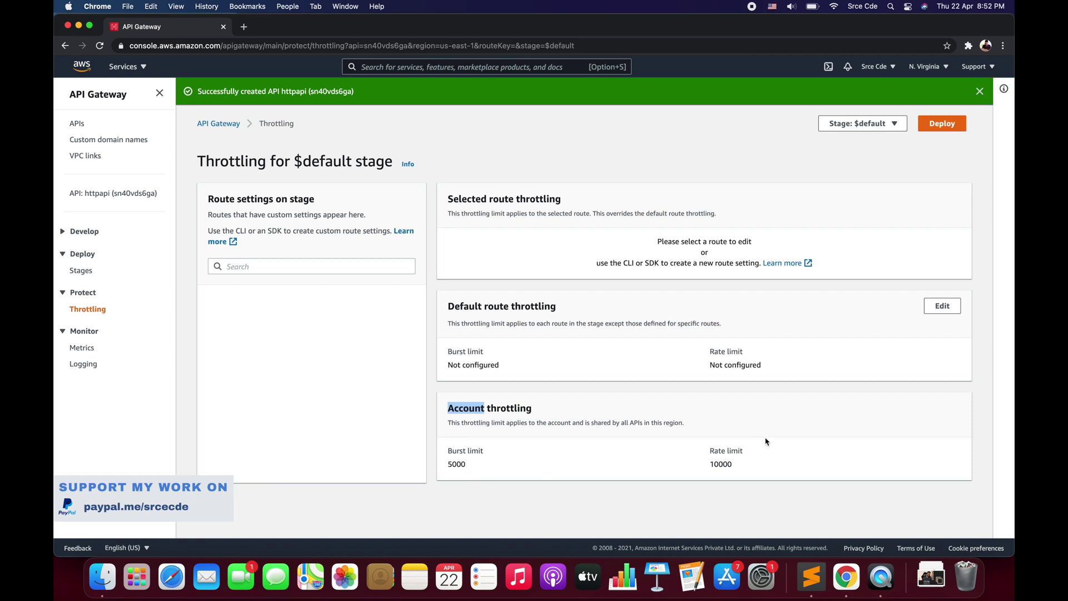
drag(656, 382, 87, 352)
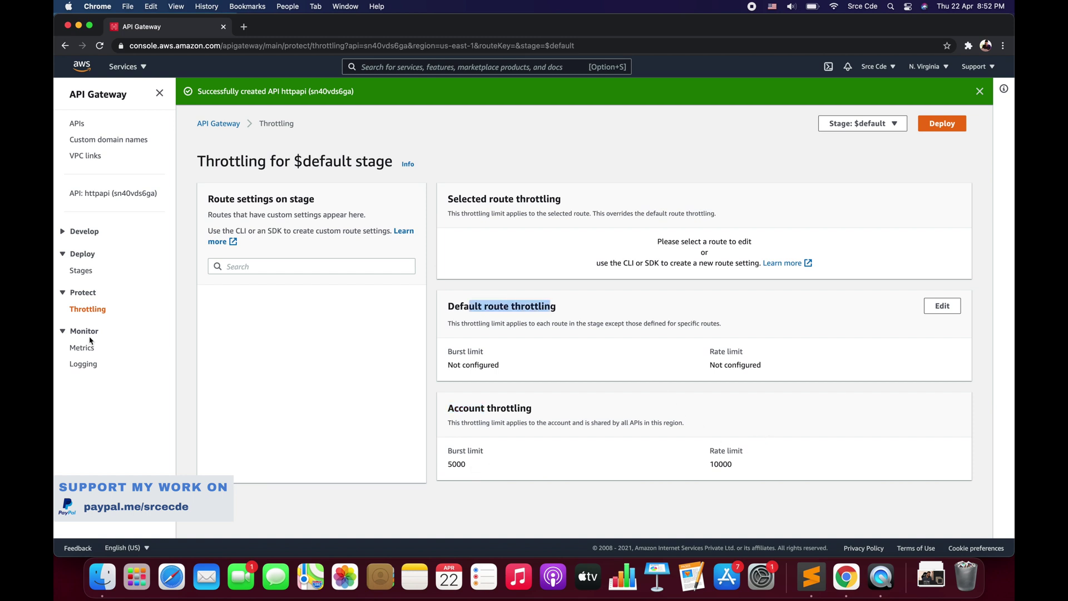
click(82, 348)
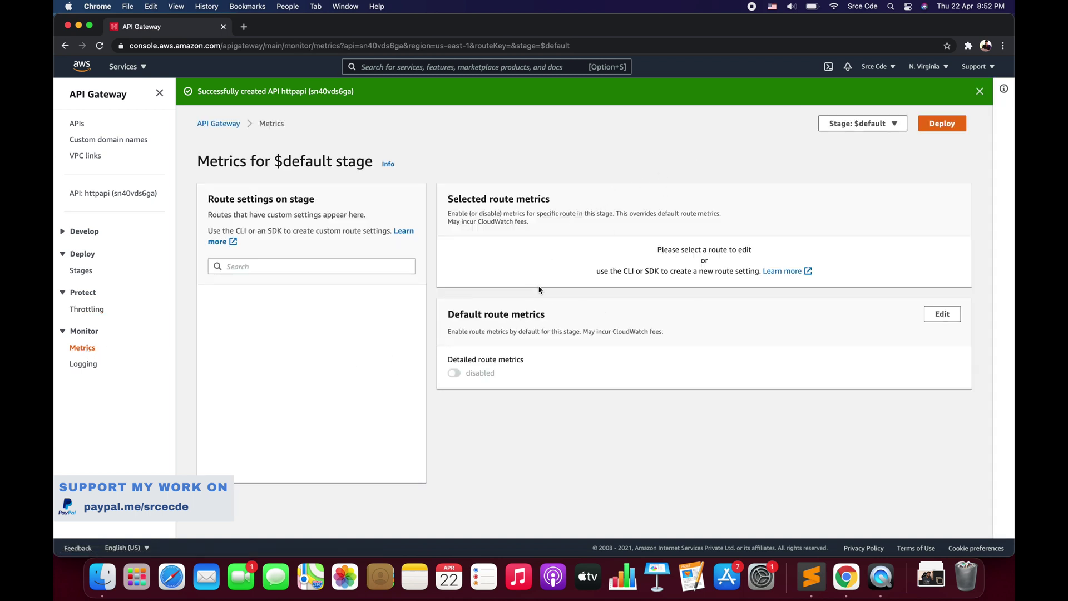
Review the $default stage metrics and show its Logging page with access logging disabled
double_click(743, 252)
click(84, 365)
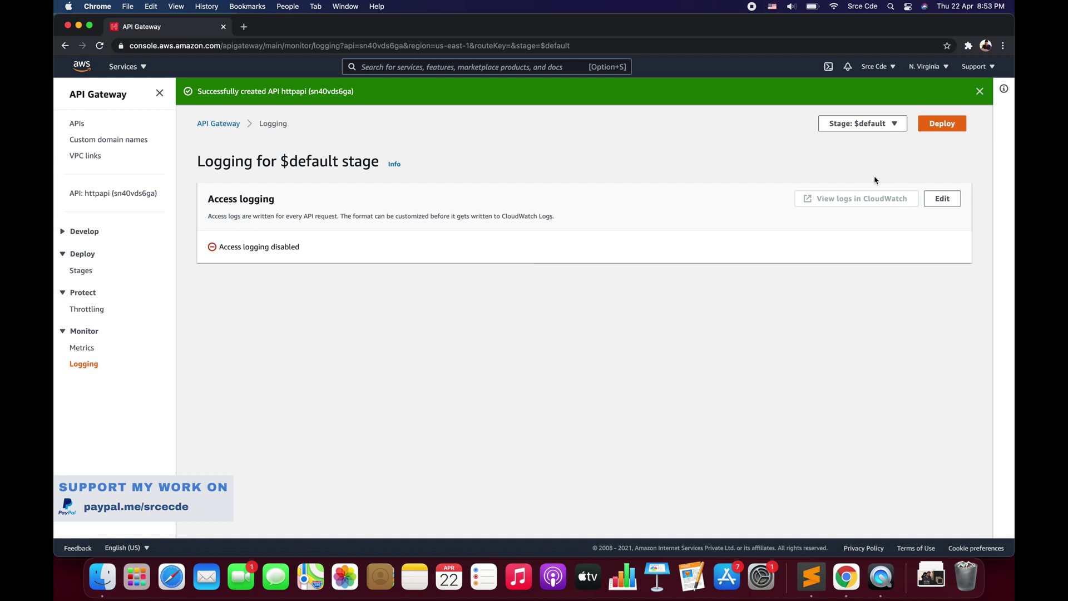
Switch access logging on for $default, leaving log destination and format empty and unsaved
click(941, 199)
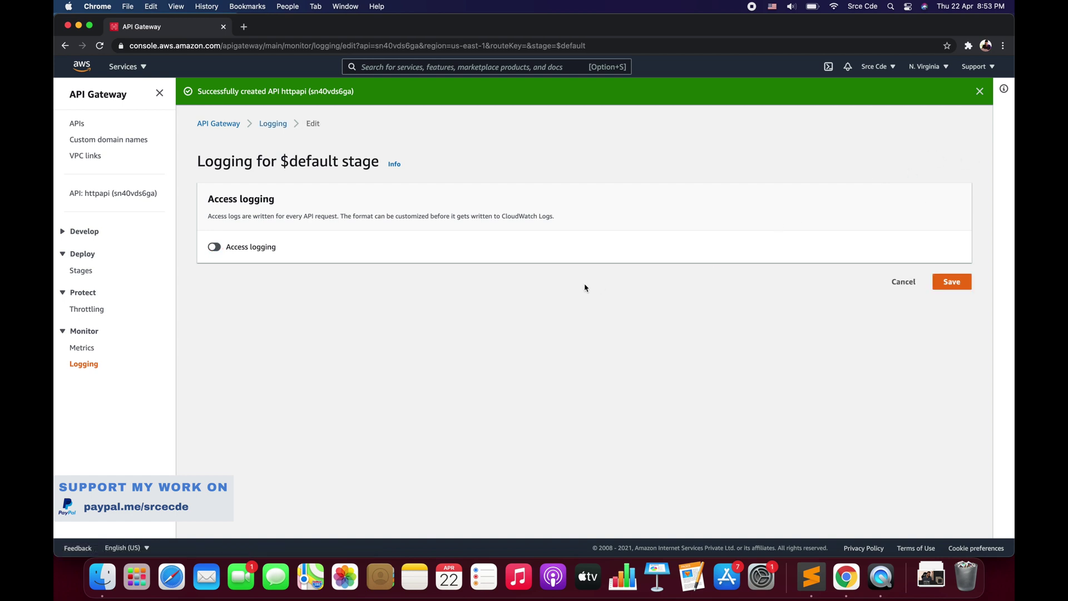
click(215, 247)
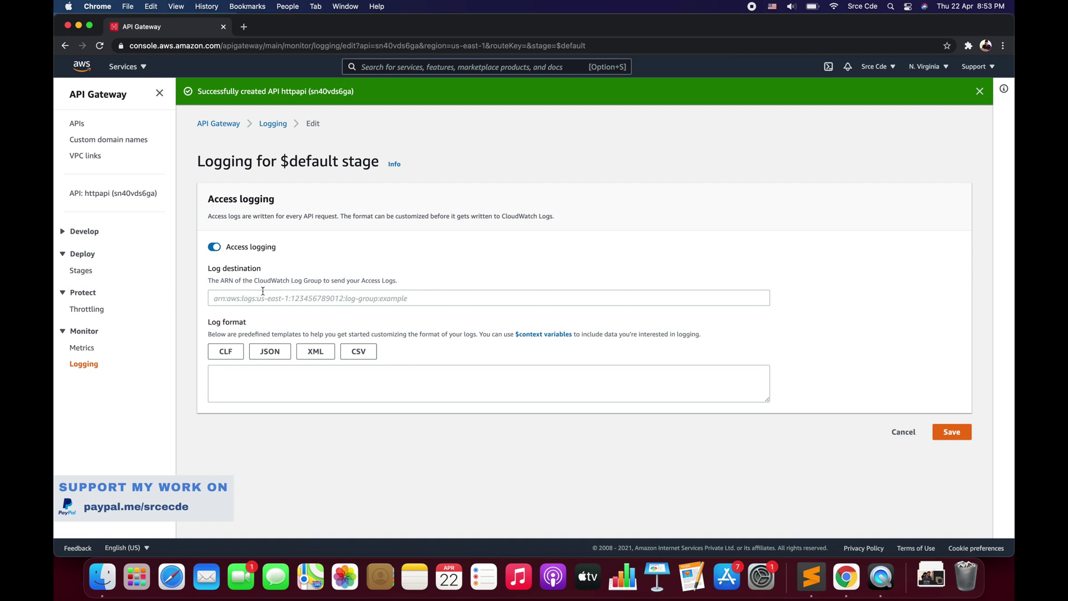
click(393, 294)
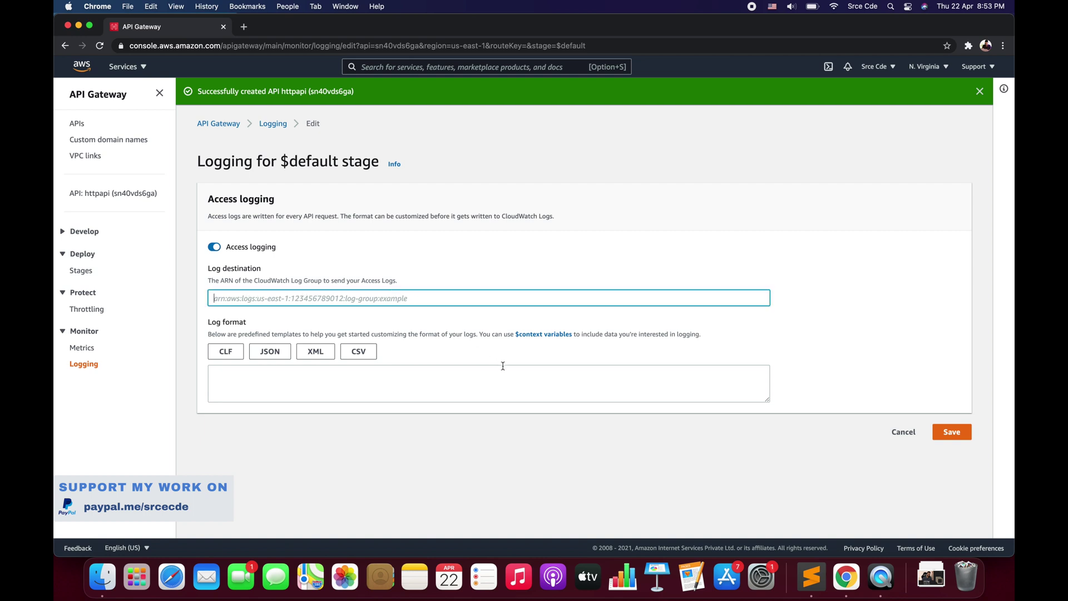
click(471, 424)
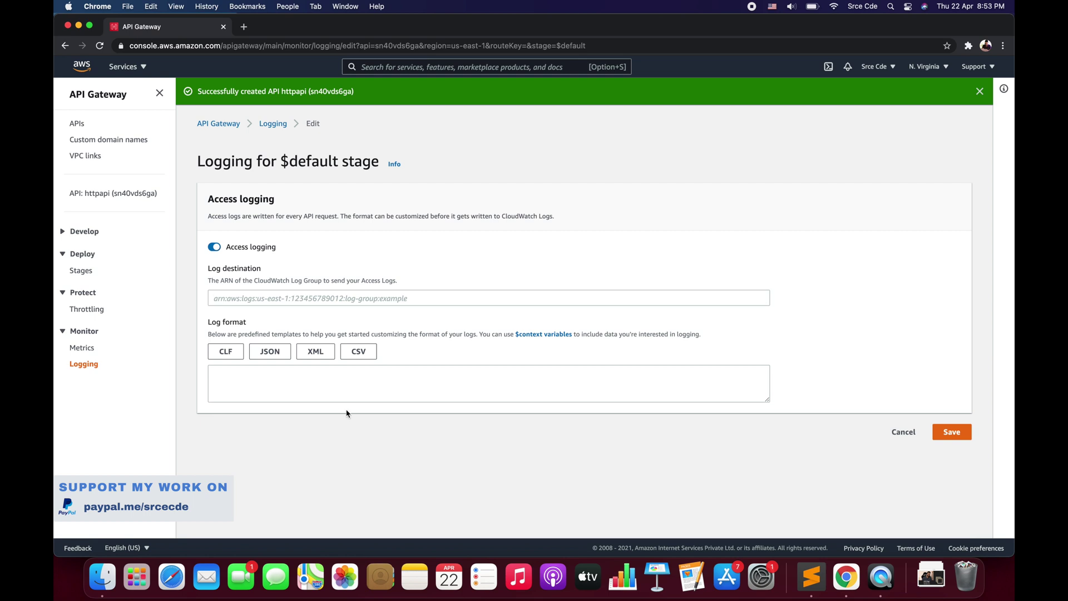